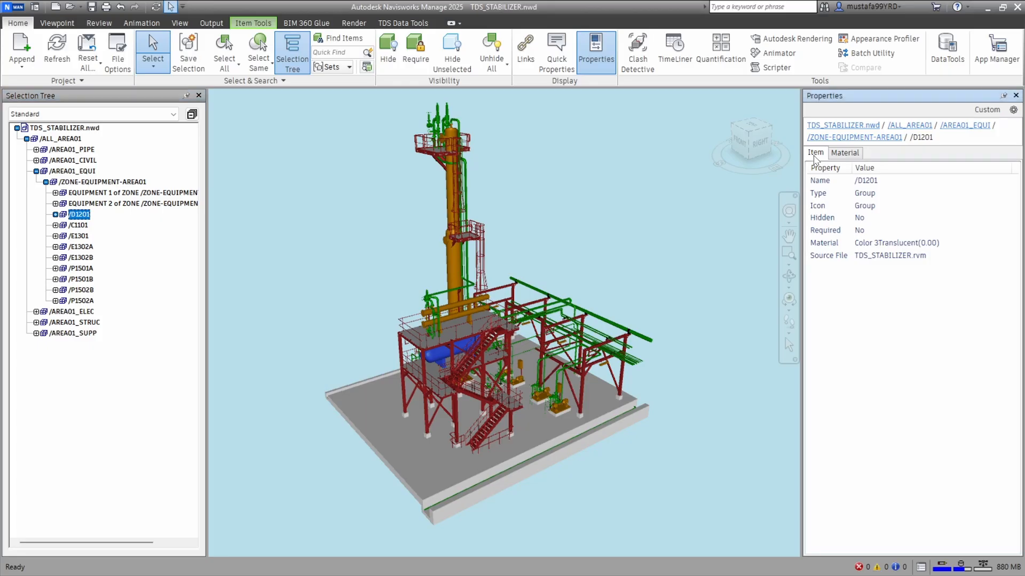
Inspect the item and material properties of equipment /D1201, plus the item properties of /C1101 and /E1301
left_click(848, 154)
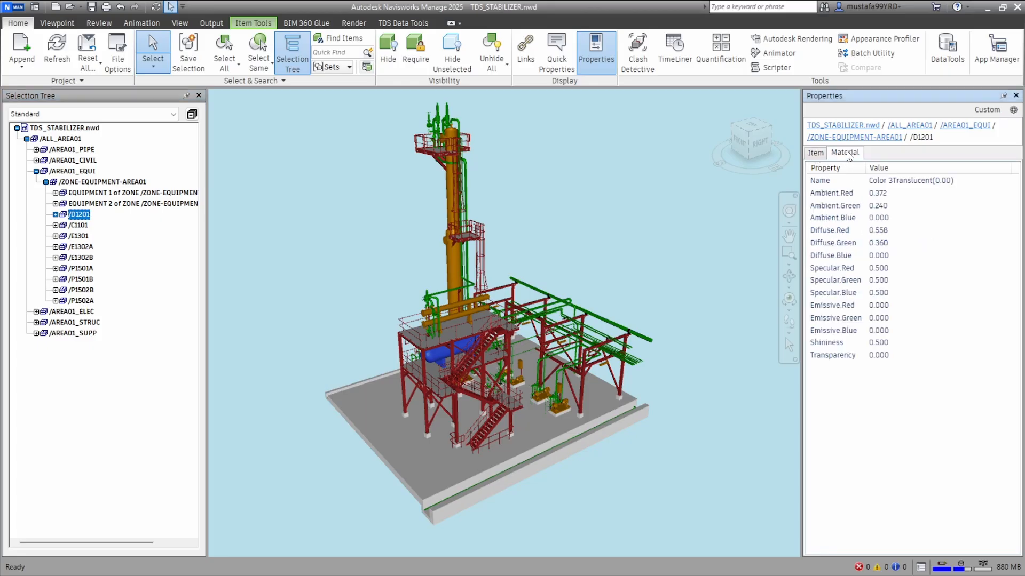
left_click(816, 153)
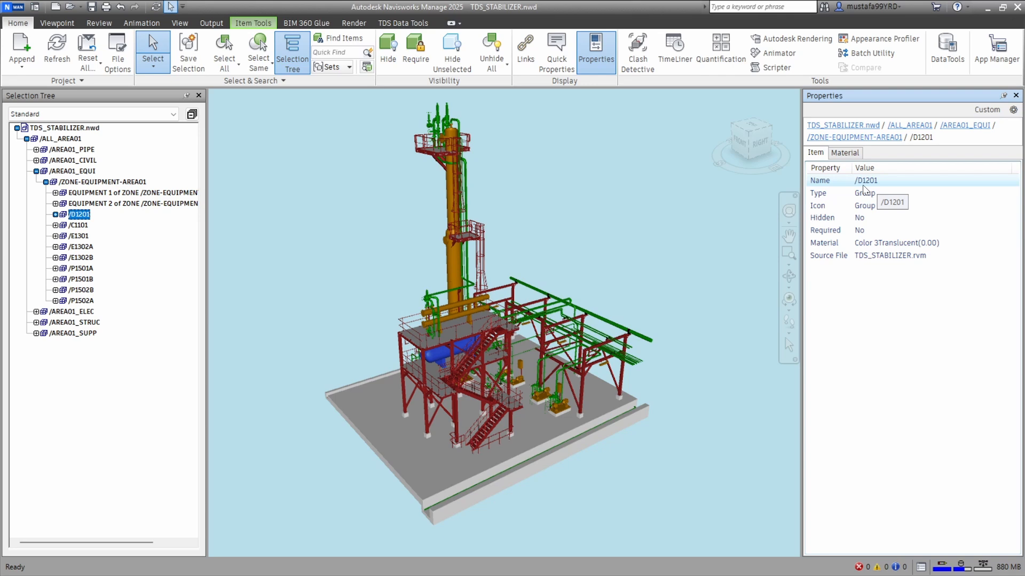
left_click(80, 226)
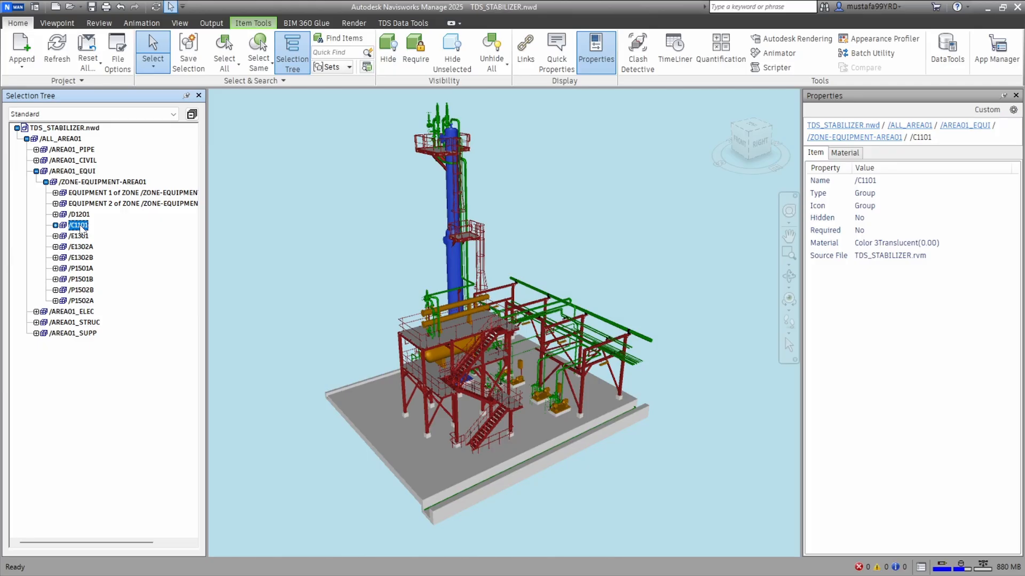
left_click(78, 238)
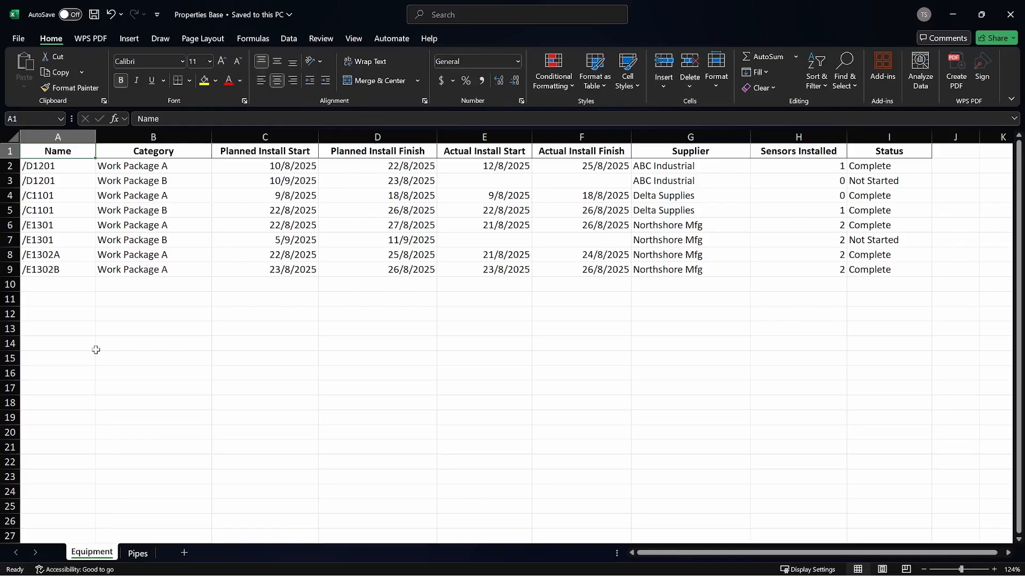
Review the Name, Category and planned install date columns and both /D1201 rows on the Equipment sheet of the Properties Base workbook
left_click(74, 133)
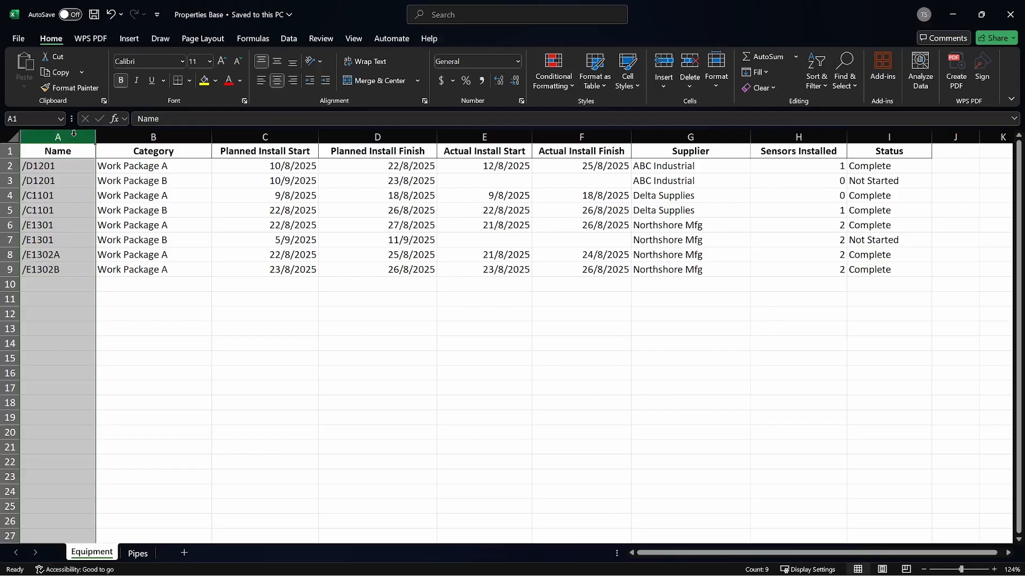
left_click(173, 138)
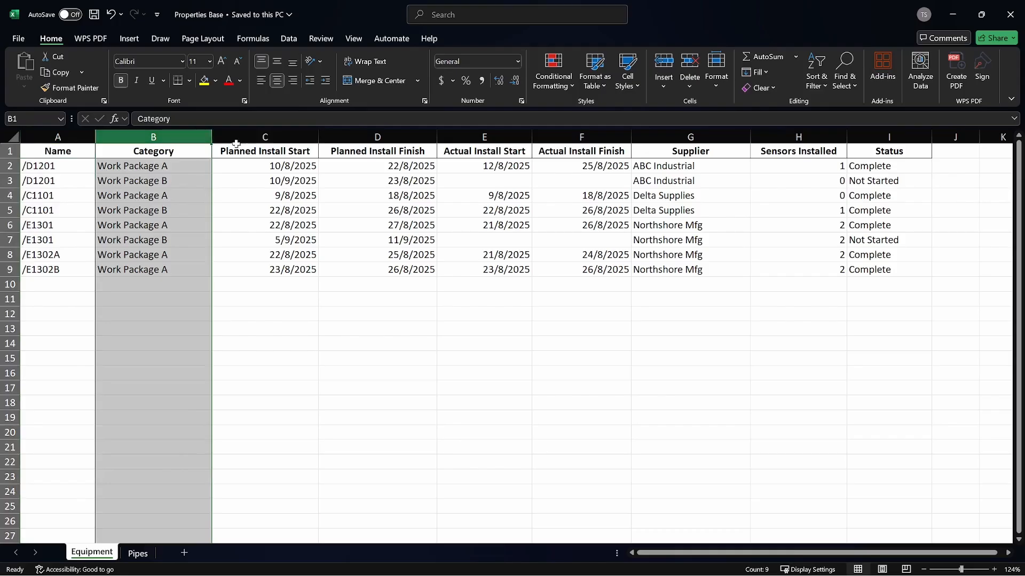
left_click(294, 134)
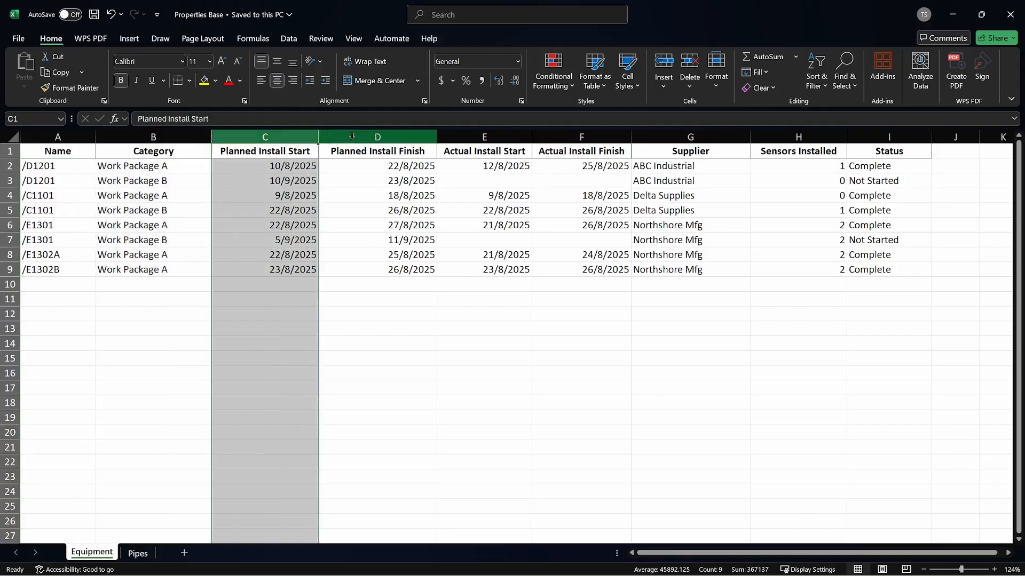
left_click(397, 137)
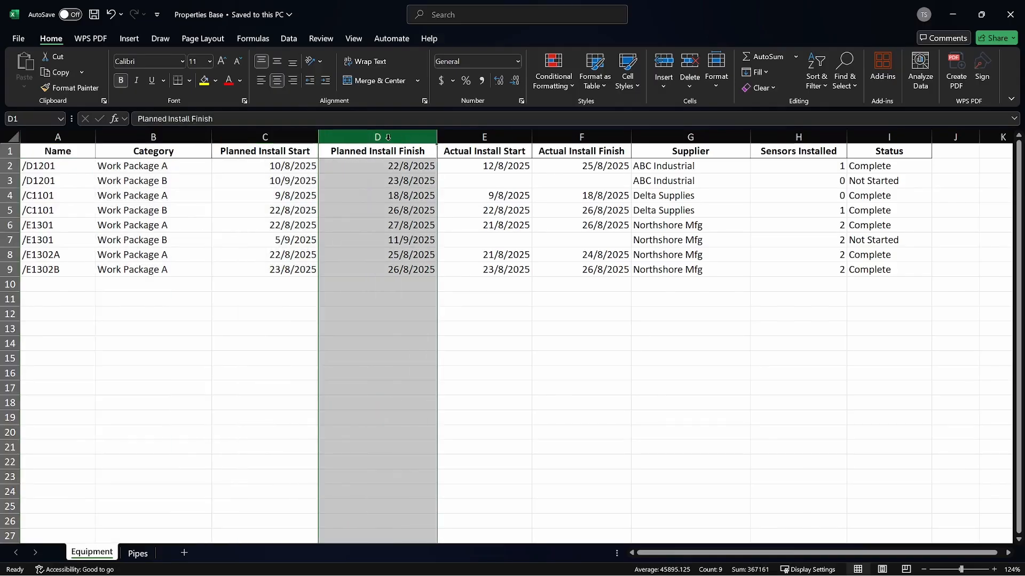
left_click(65, 170)
key("ctrl+shift+Right")
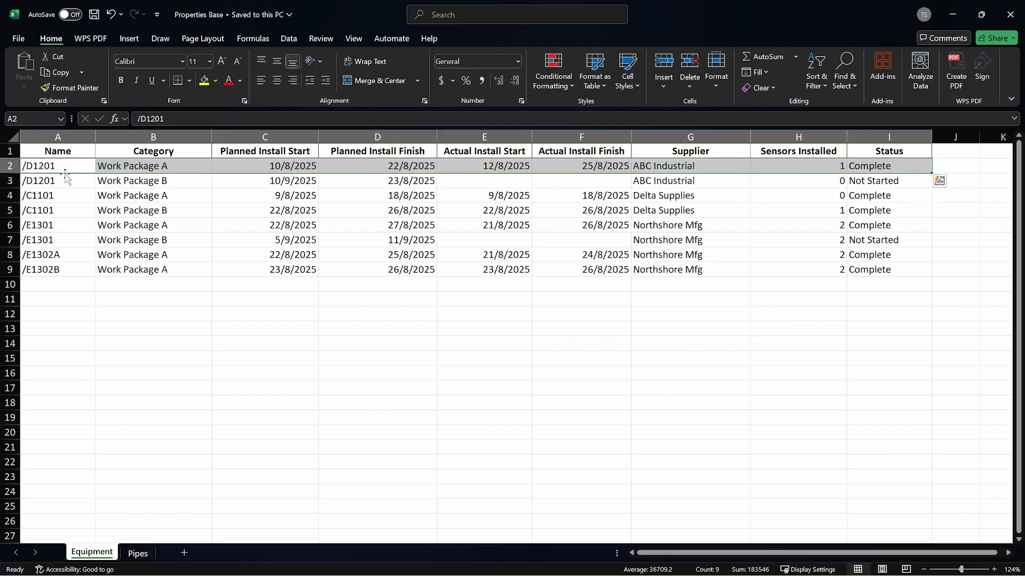
left_click_drag(64, 181, 853, 183)
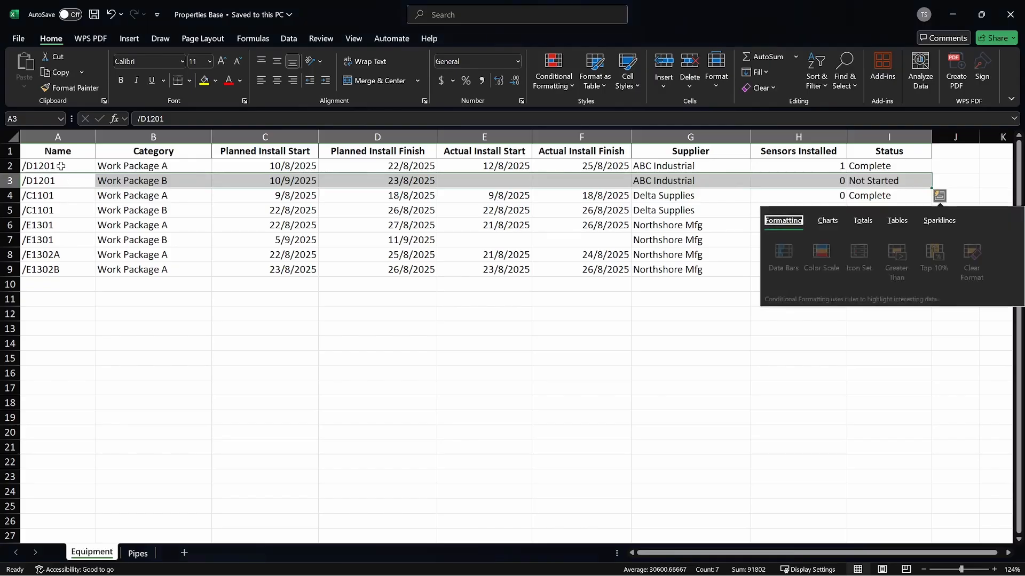
left_click_drag(60, 167, 66, 181)
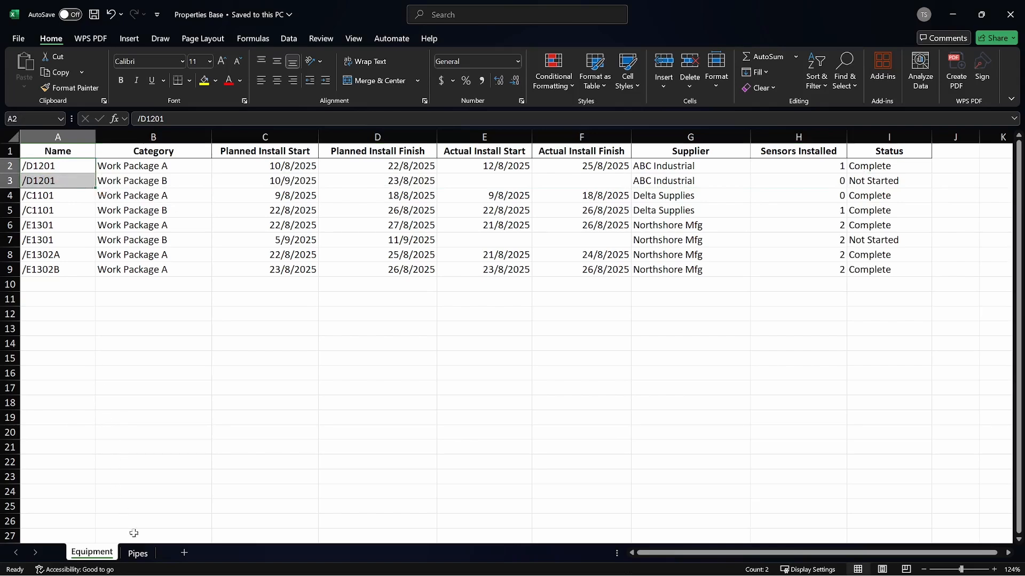
Review the Name and Category columns and the full /100-B-1 row on the Pipes sheet
left_click(140, 554)
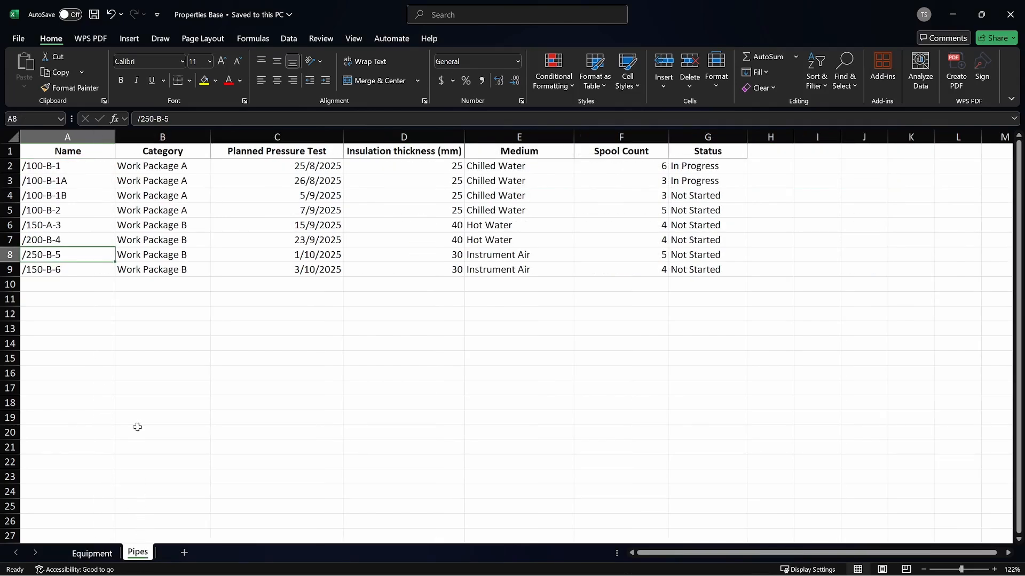
left_click(79, 167)
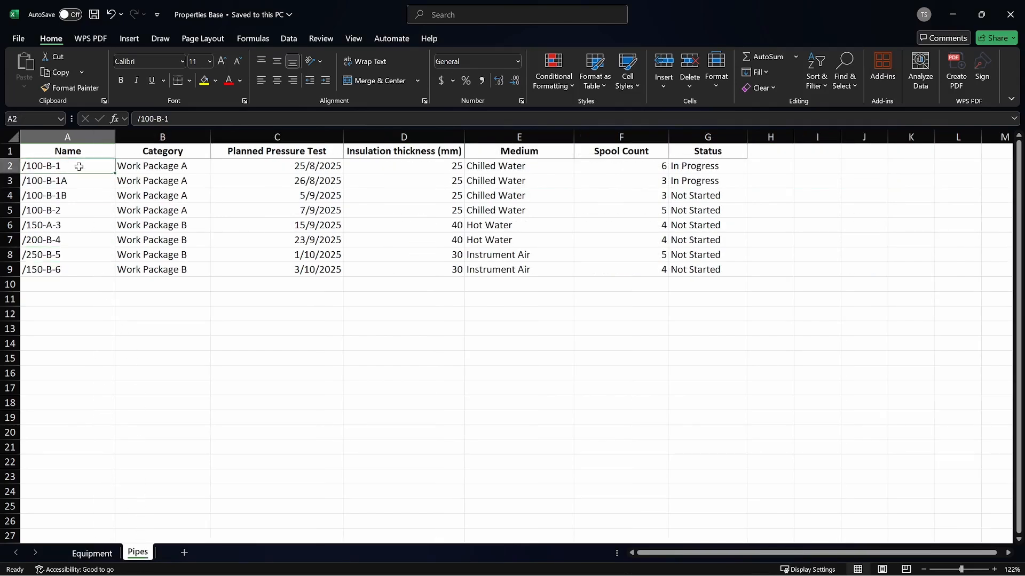
left_click(87, 155)
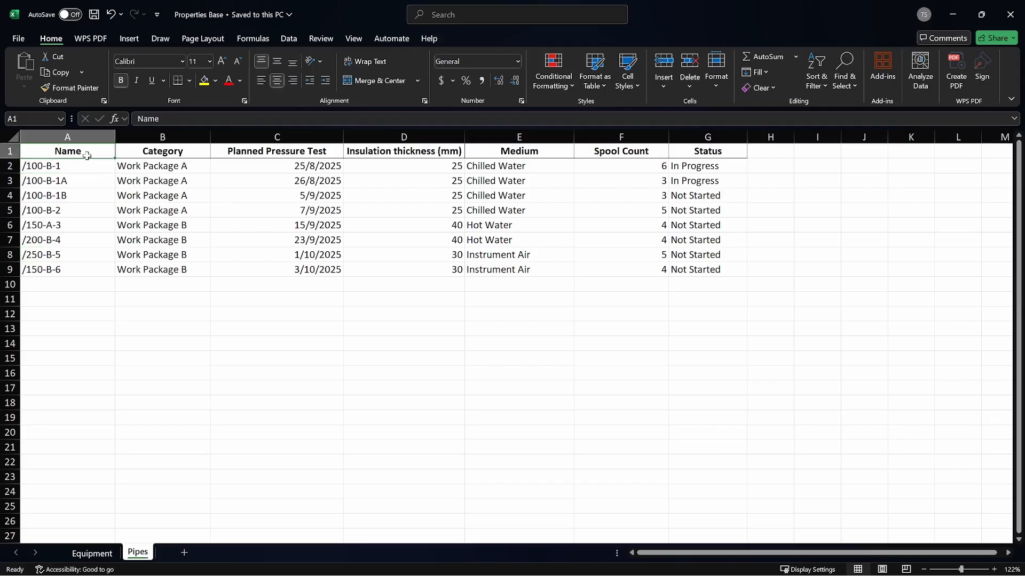
left_click_drag(97, 152, 92, 270)
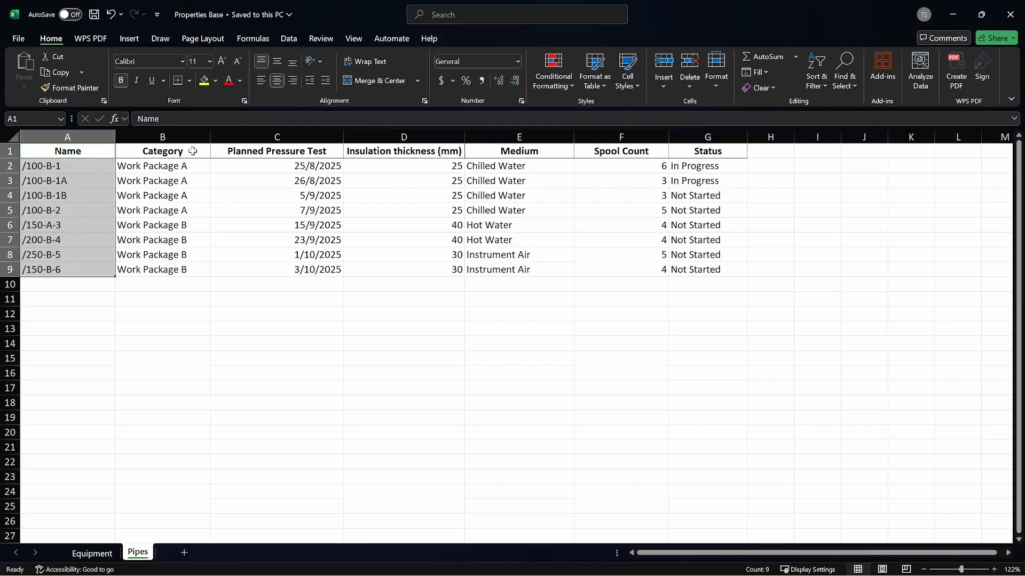
left_click_drag(192, 152, 189, 274)
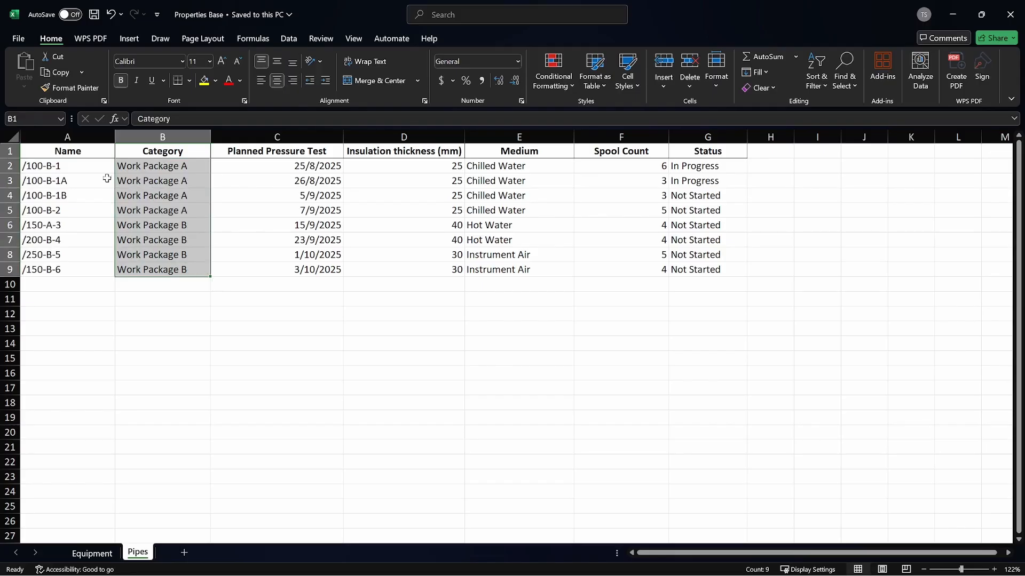
left_click_drag(72, 168, 726, 167)
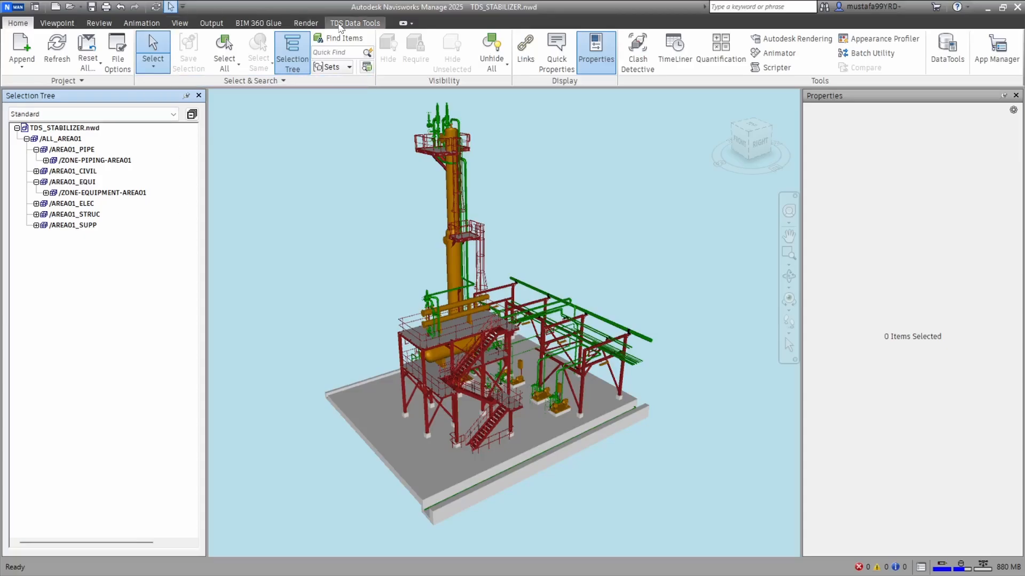
Import the Properties Base Excel file into the Navisworks model with TDS Data Tools, using Replace Properties
left_click(342, 23)
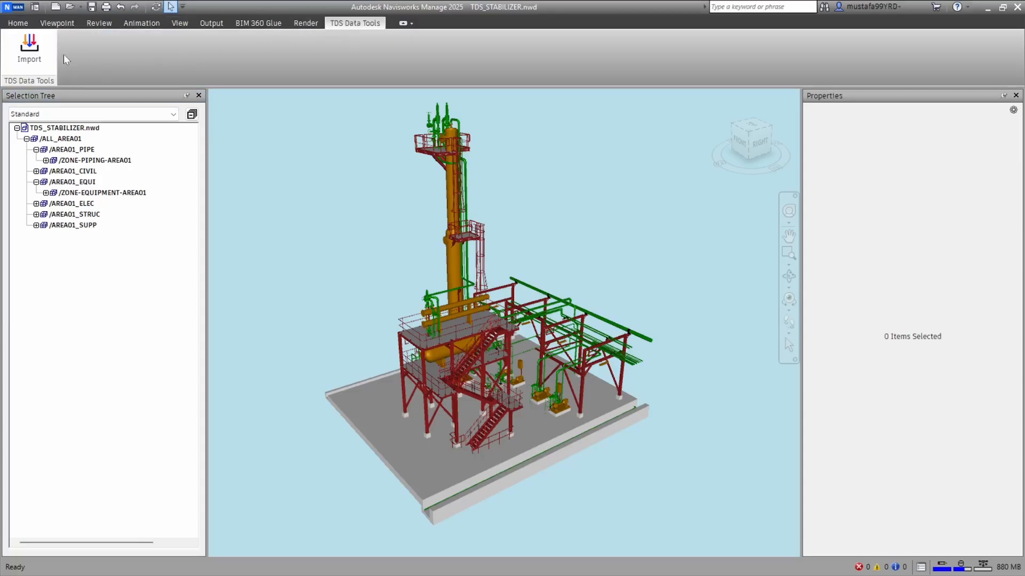
left_click(29, 48)
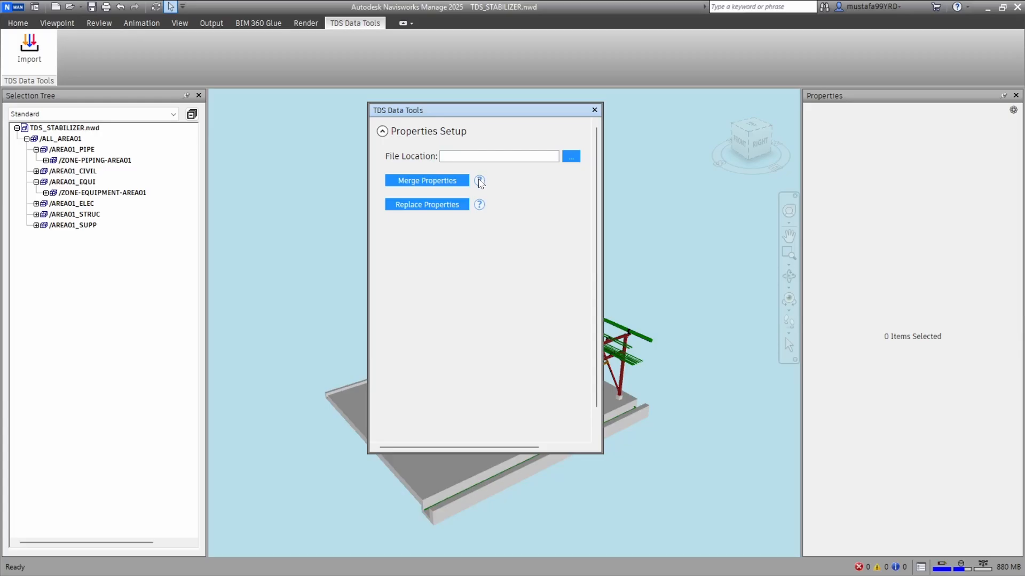
mouse_move(479, 182)
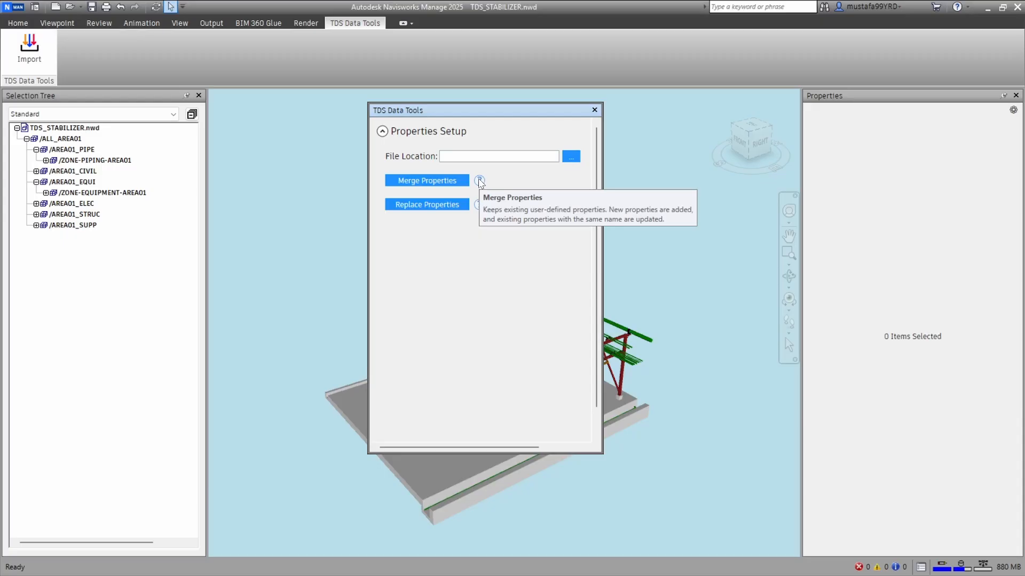
mouse_move(480, 206)
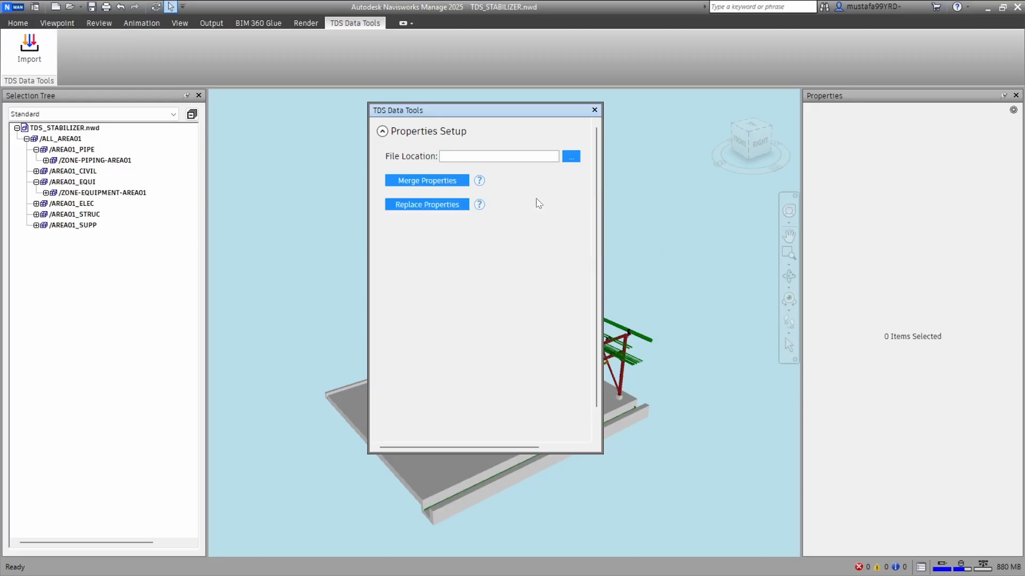
left_click(571, 158)
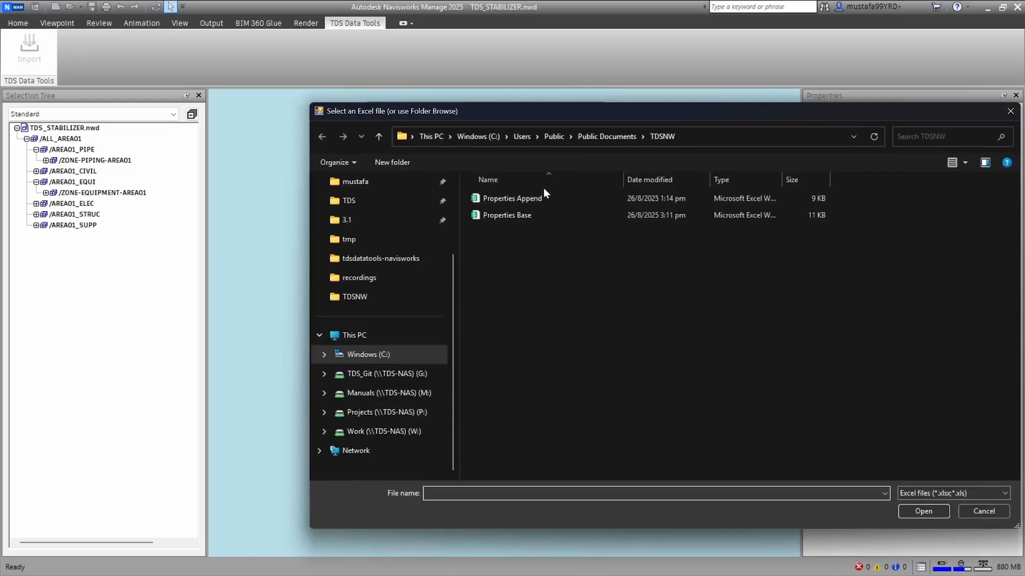
double_click(527, 214)
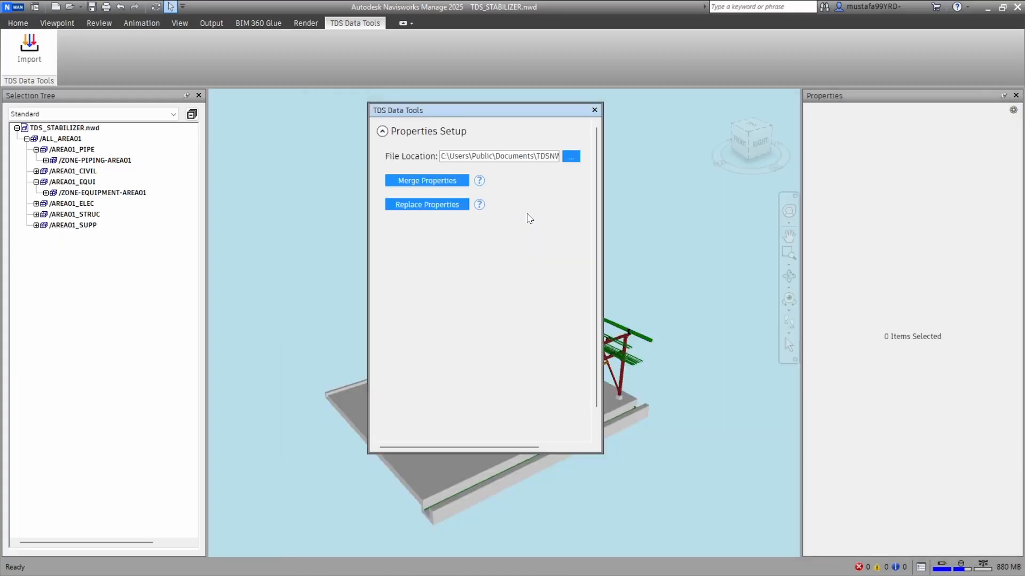
left_click(430, 206)
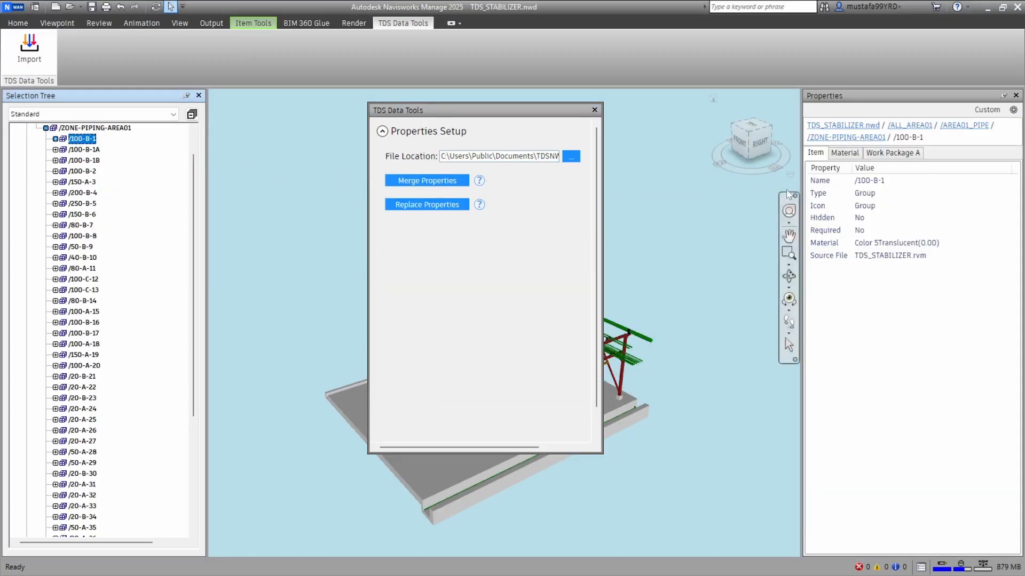
Check the Work Package A properties of pipe /100-B-1, then inspect pipes /100-B-1A, /100-B-1B and /100-B-2
left_click(894, 154)
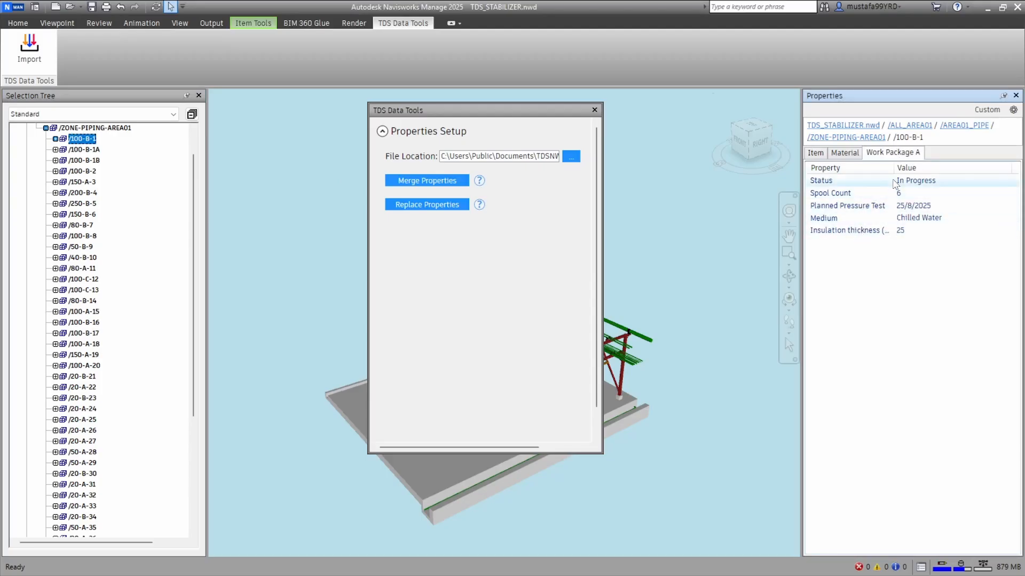
left_click_drag(893, 168, 913, 170)
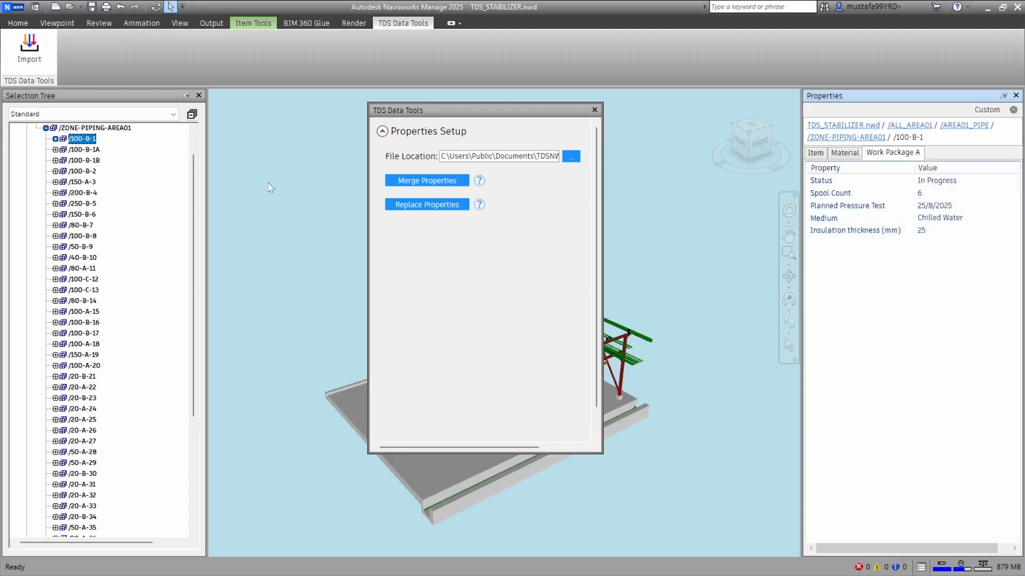
left_click(89, 150)
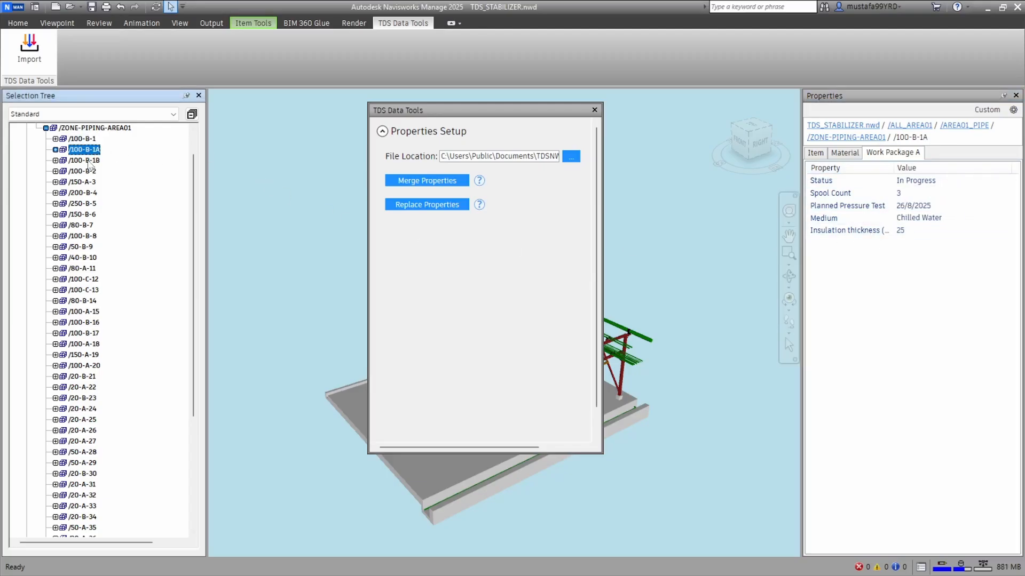
left_click(89, 162)
left_click(85, 172)
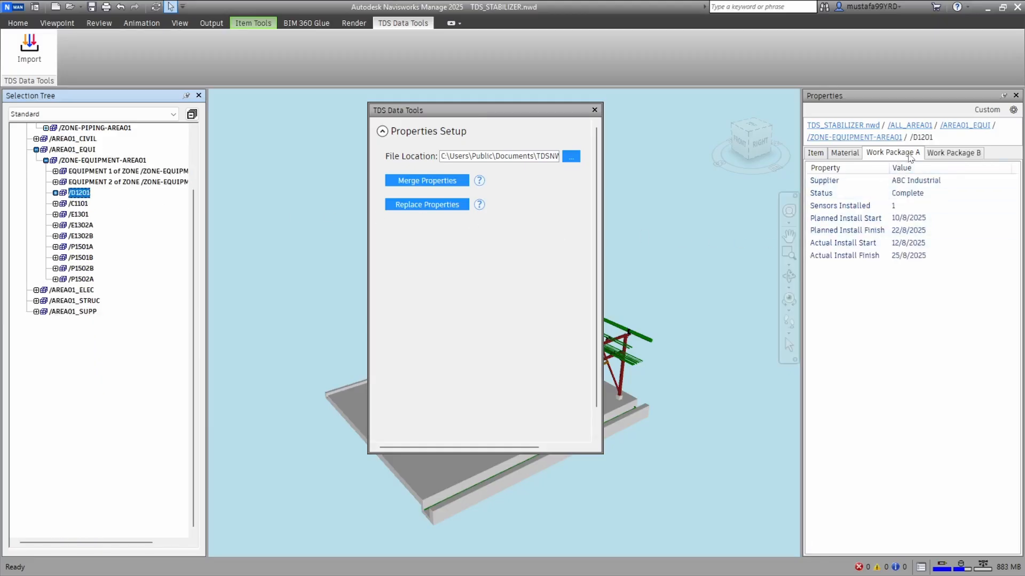
Compare the Work Package A and Work Package B properties of equipment /D1201 and /C1101
left_click(964, 154)
left_click(886, 156)
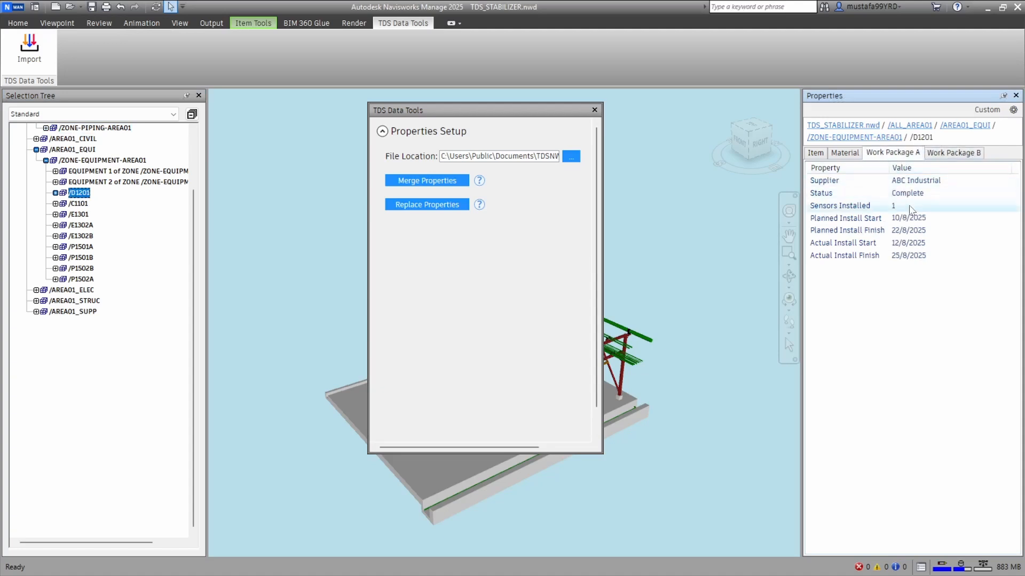
left_click(949, 154)
left_click(79, 203)
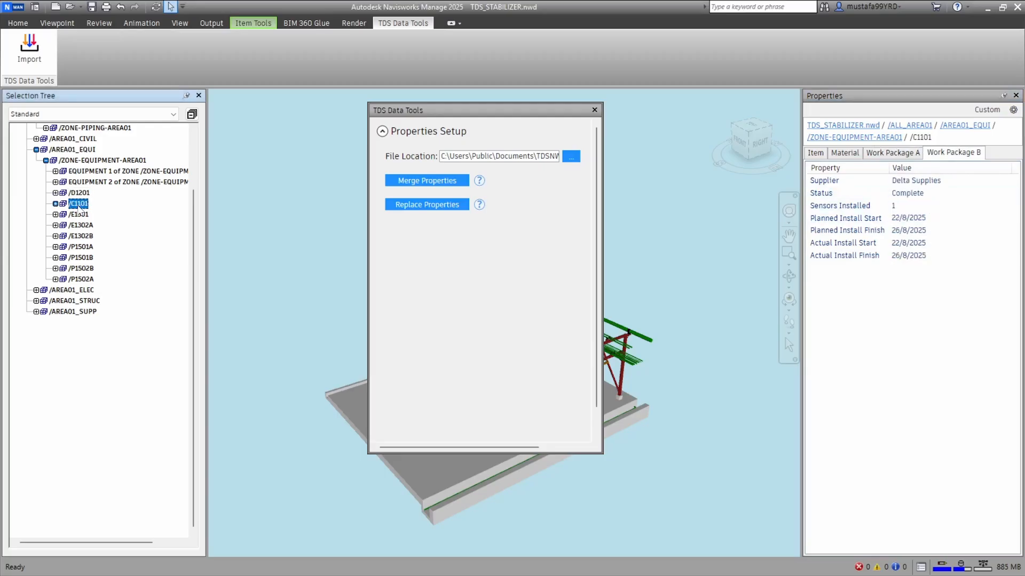
left_click(890, 156)
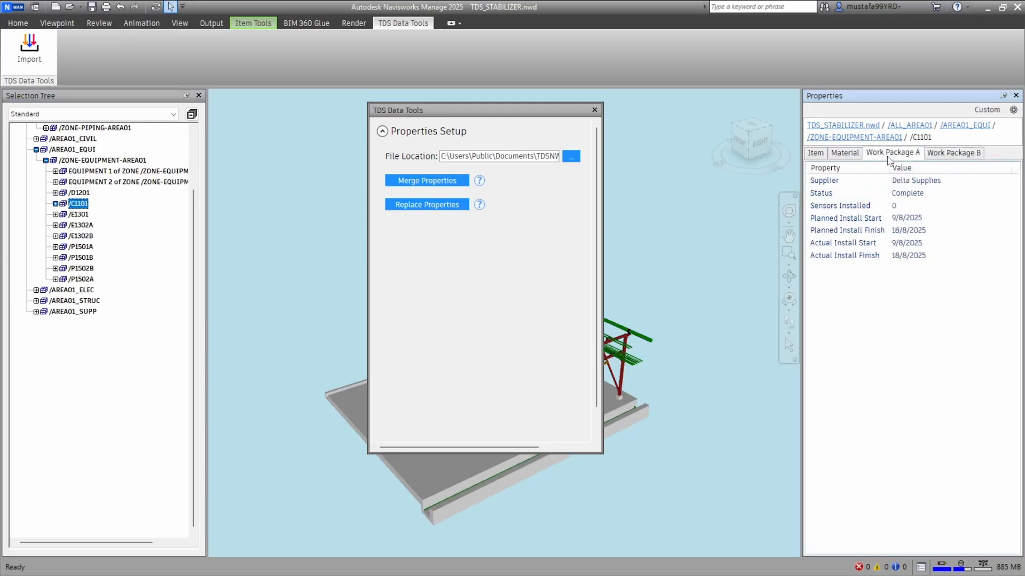
left_click(954, 155)
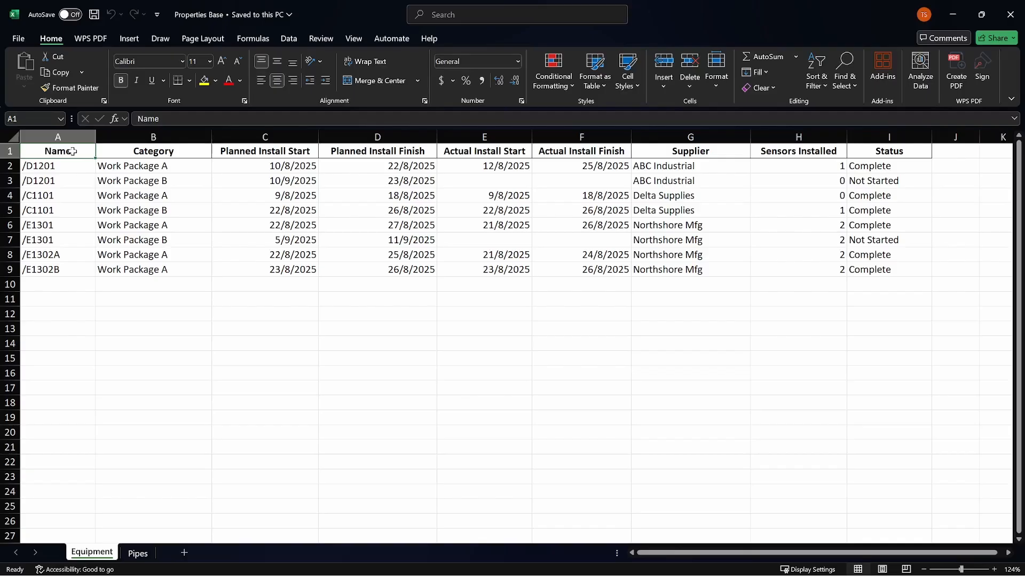
On the Equipment sheet of Properties Base in Excel, change the two /D1201 categories to Work Package F and Work Package G
left_click(181, 167)
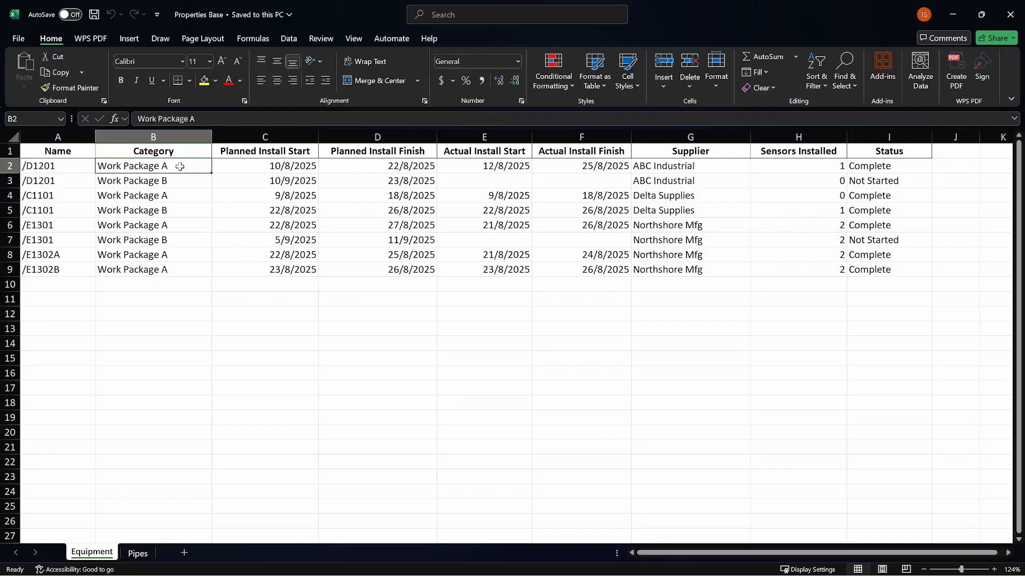
double_click(180, 167)
key("Caps_Lock")
key("BackSpace")
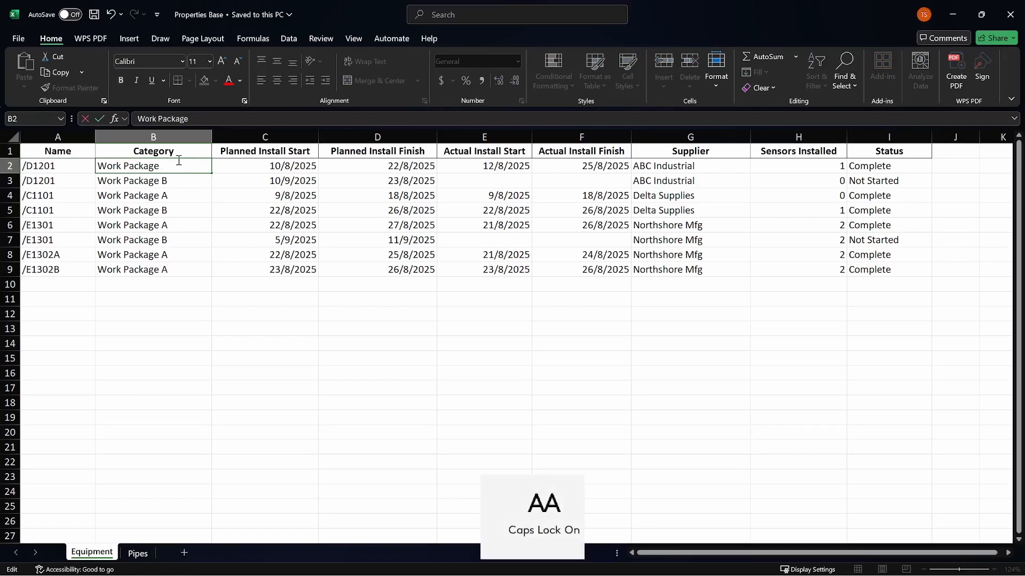
type("F")
left_click(183, 180)
double_click(183, 179)
key("BackSpace")
type("G")
key("Caps_Lock")
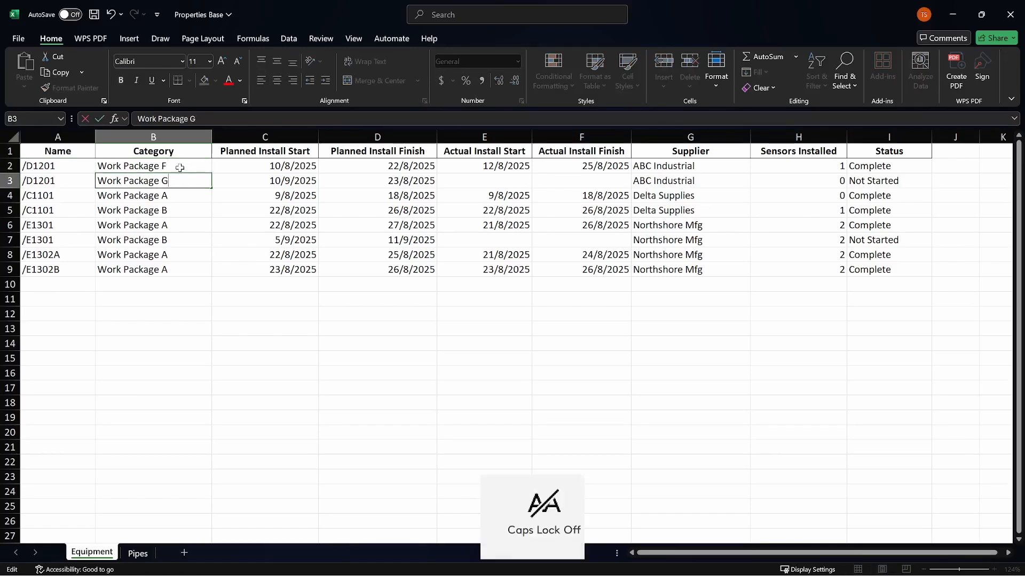
Copy the two /D1201 categories, Work Package F and Work Package G, onto the /C1101 and /E1301 rows
left_click_drag(176, 166, 189, 241)
key("ctrl+c")
key("ctrl+v")
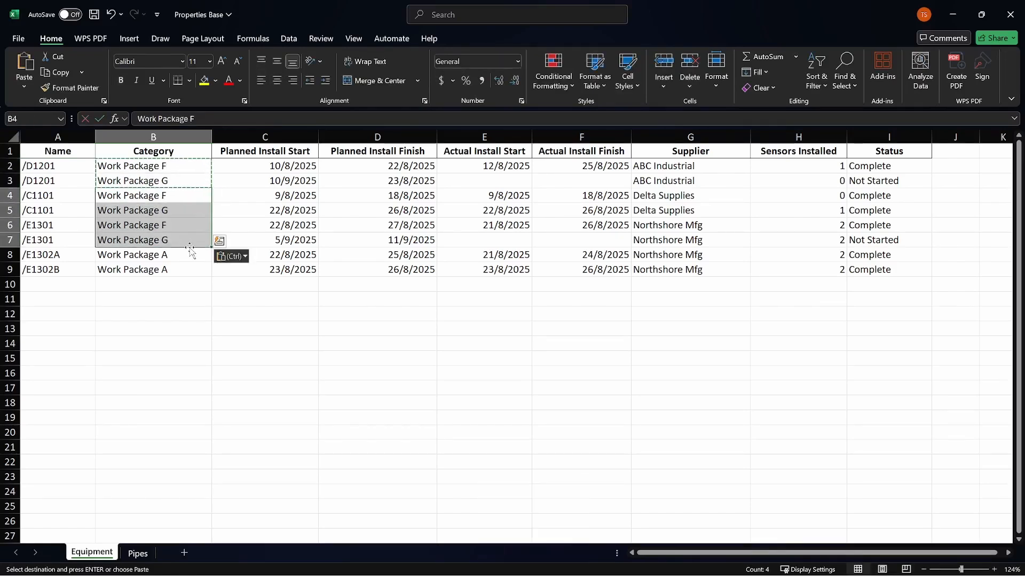
key("Escape")
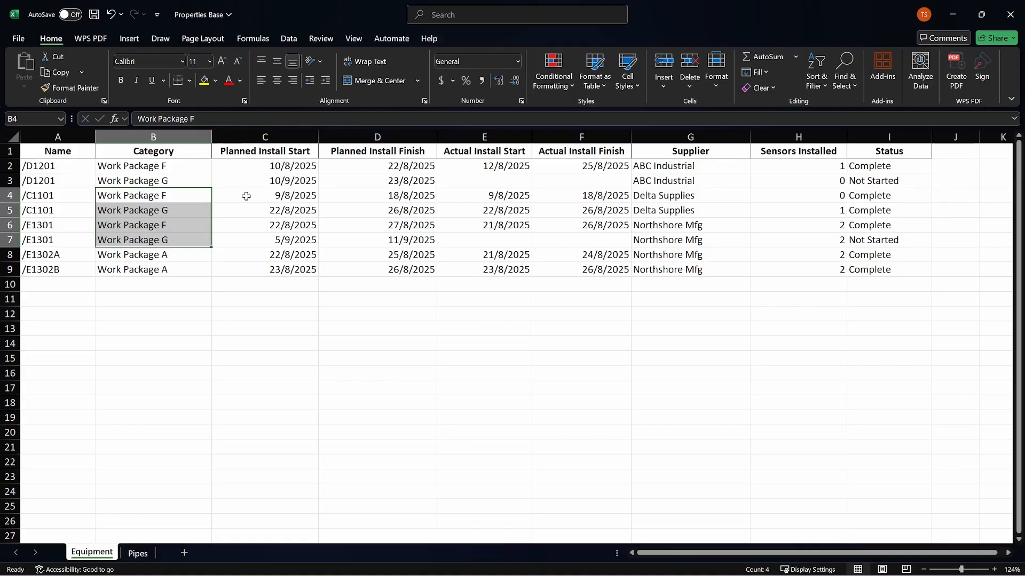
Set Sensors Installed to 10 for the /D1201 and /C1101 rows and the first /E1301 row
left_click(818, 166)
type("10")
key("Return")
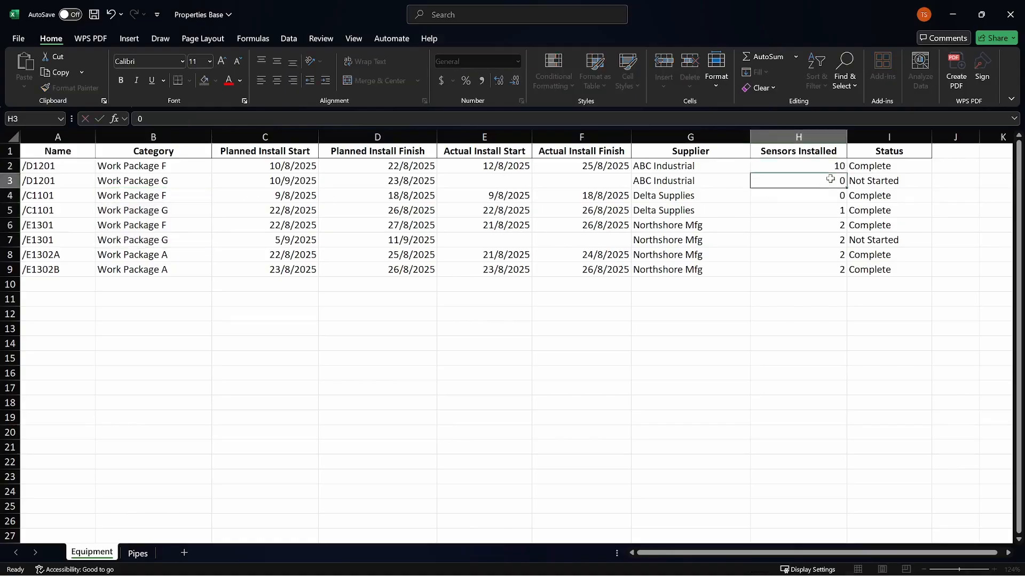
left_click(842, 167)
left_click_drag(846, 173, 851, 239)
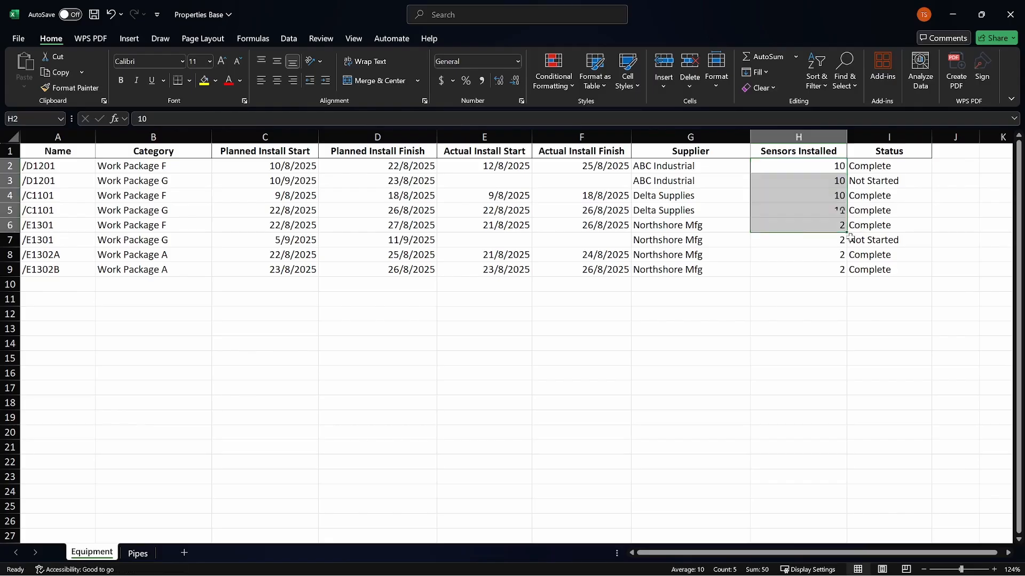
Save and close the Properties Base workbook, and re-import it into the Navisworks model with Replace Properties
left_click(734, 226)
key("ctrl+s")
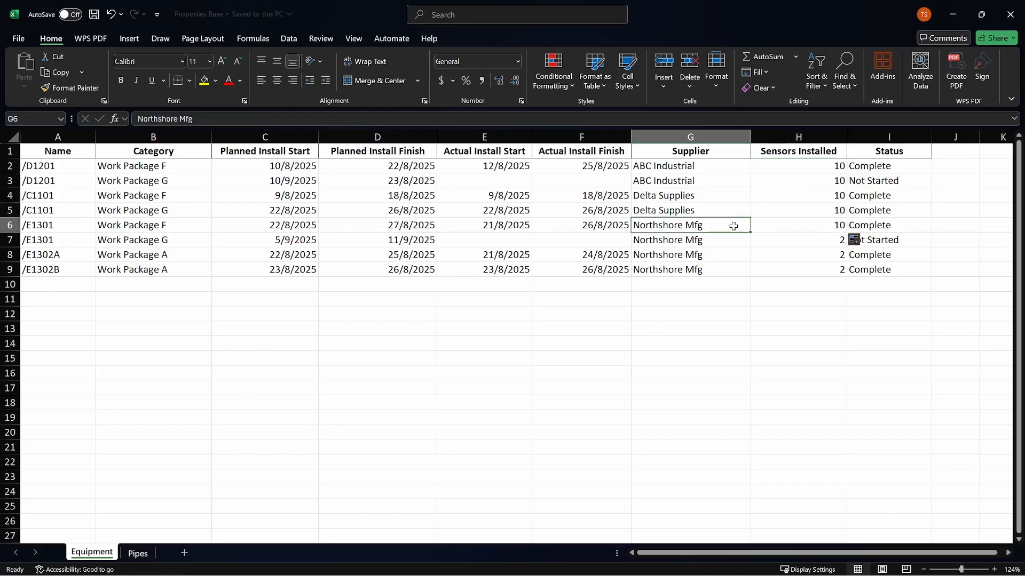
left_click(1011, 16)
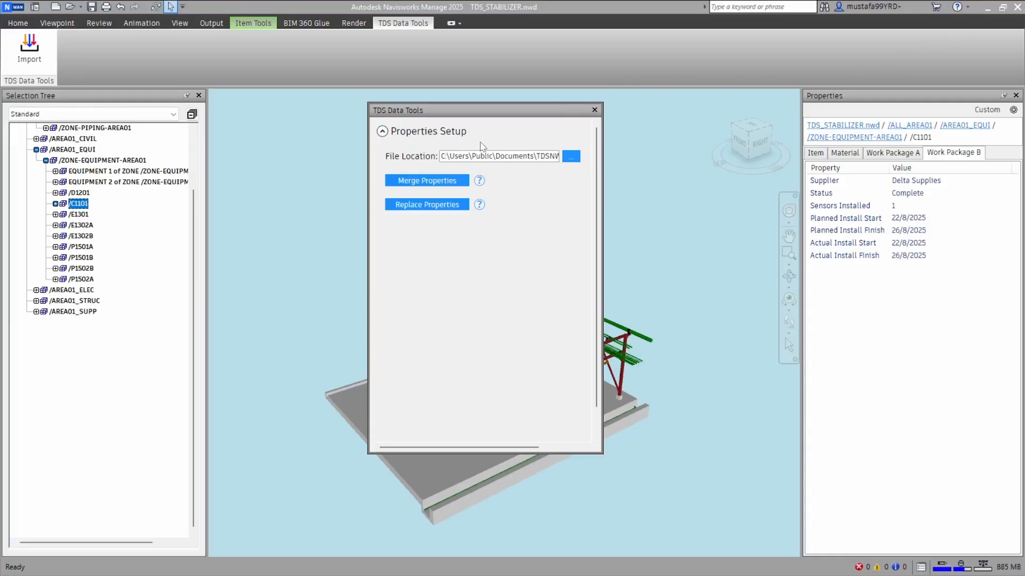
left_click(428, 205)
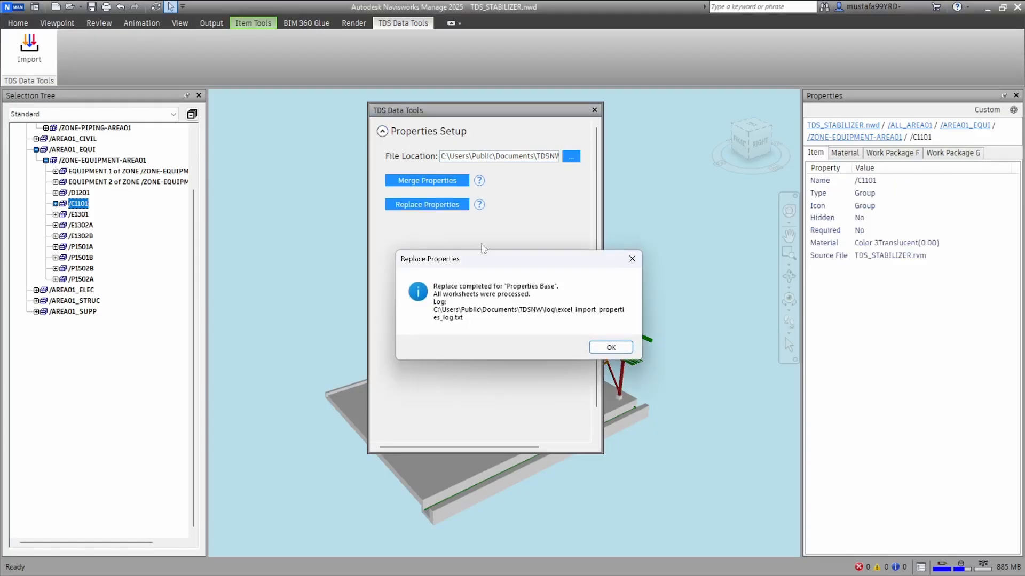
left_click(611, 345)
Check the Work Package F and Work Package G properties of equipment /D1201 and /C1101, and Work Package G of /E1301
left_click(81, 196)
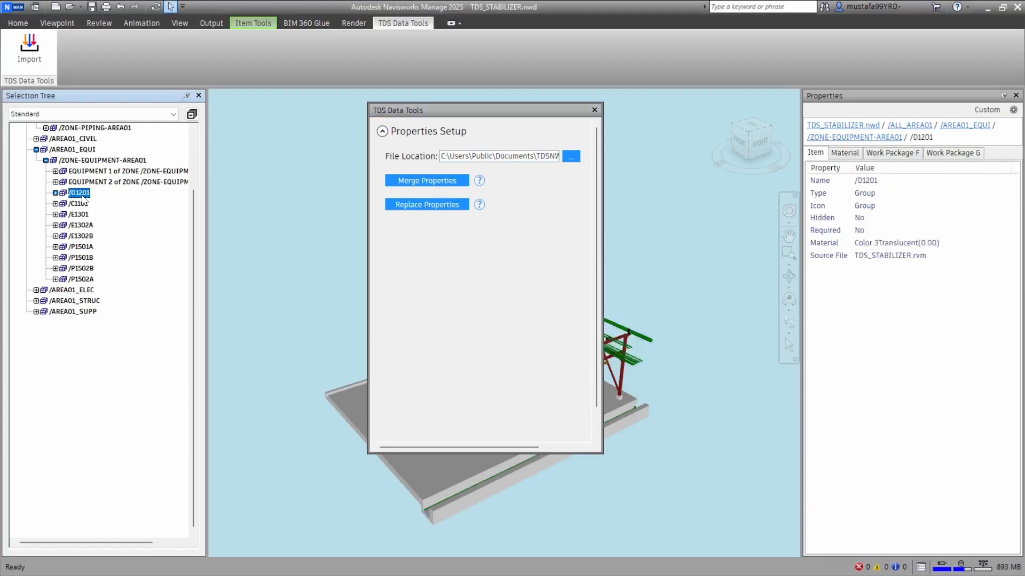
left_click(890, 154)
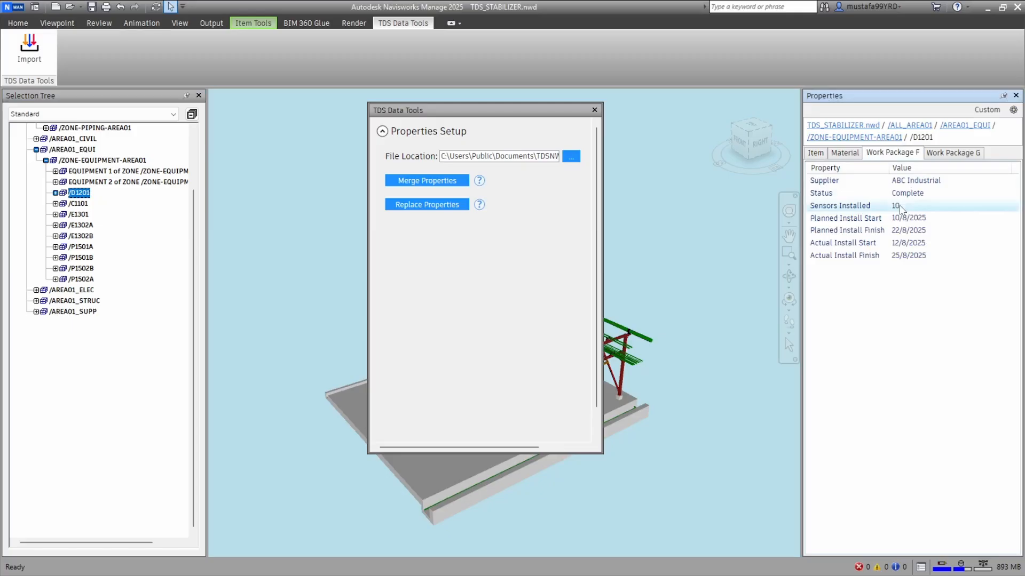
left_click(951, 154)
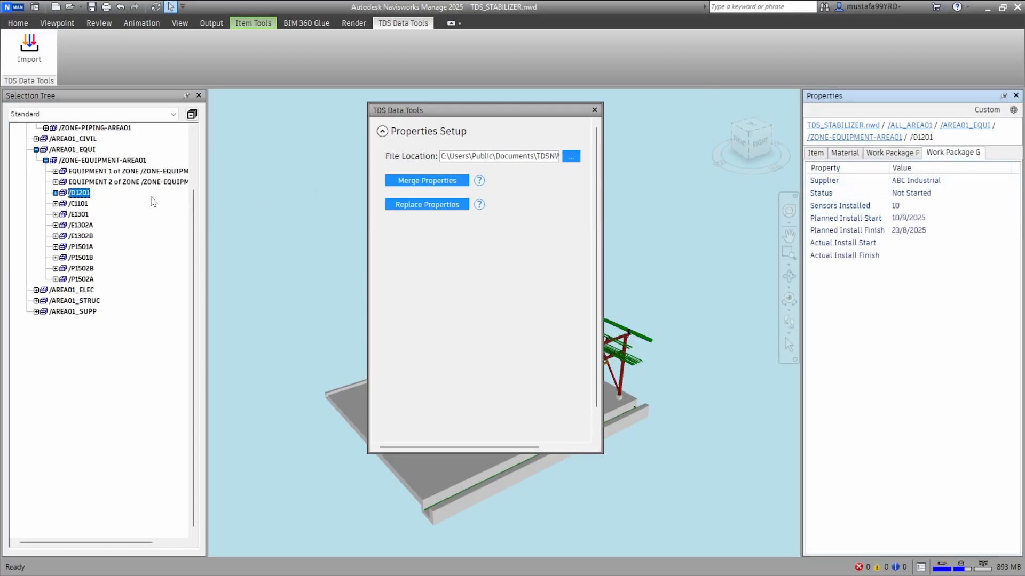
left_click(79, 203)
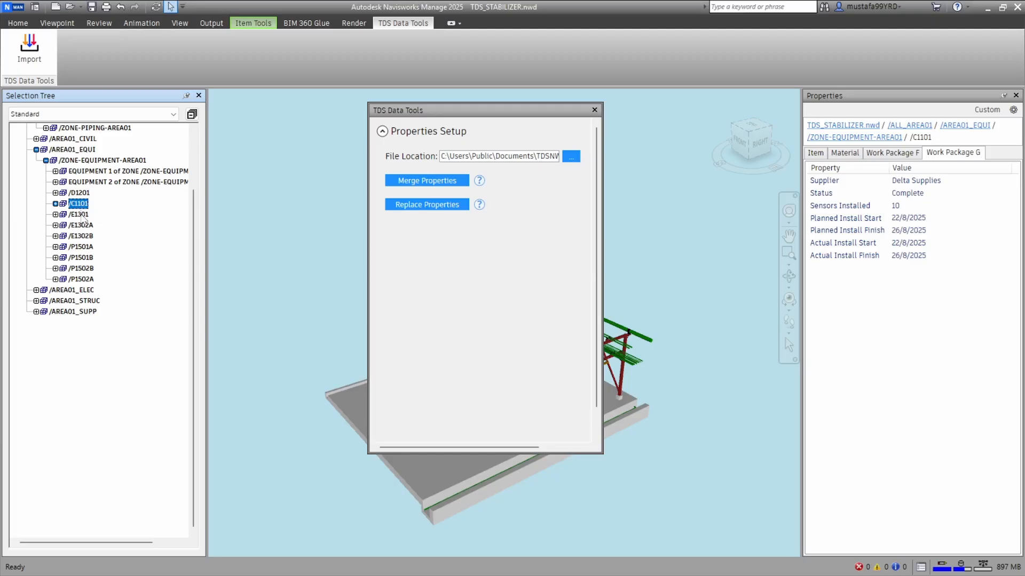
left_click(904, 154)
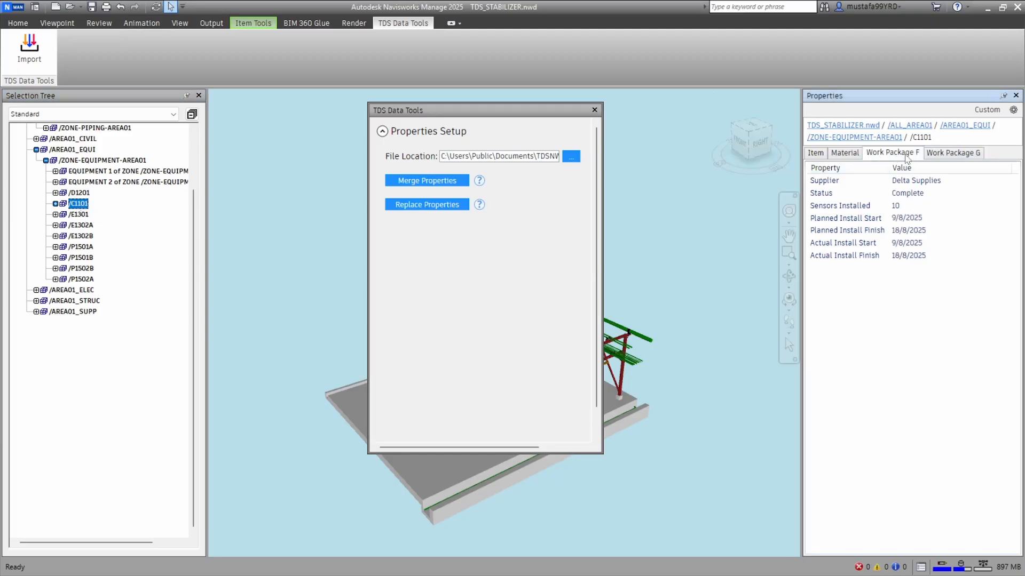
left_click(954, 156)
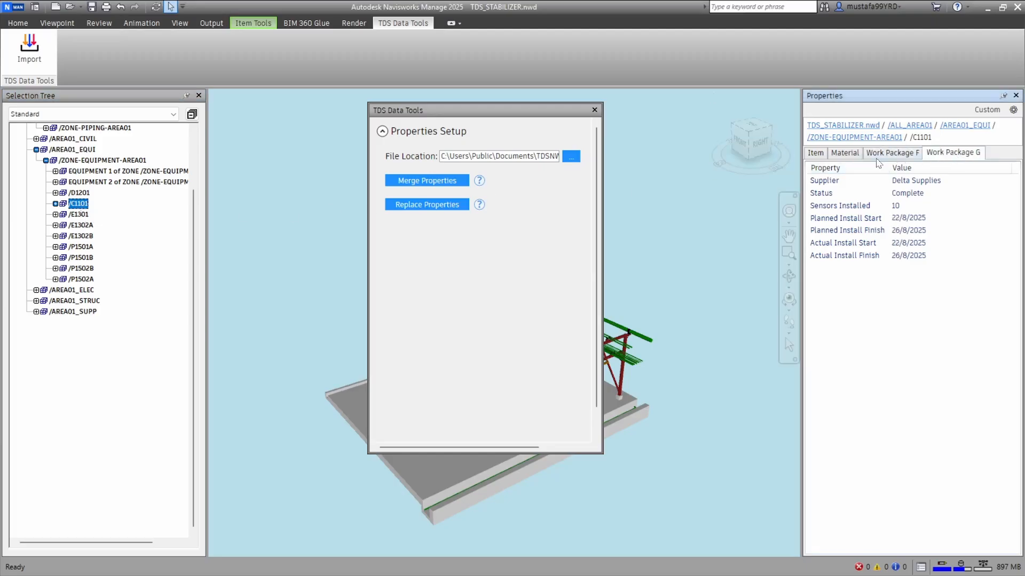
left_click(80, 214)
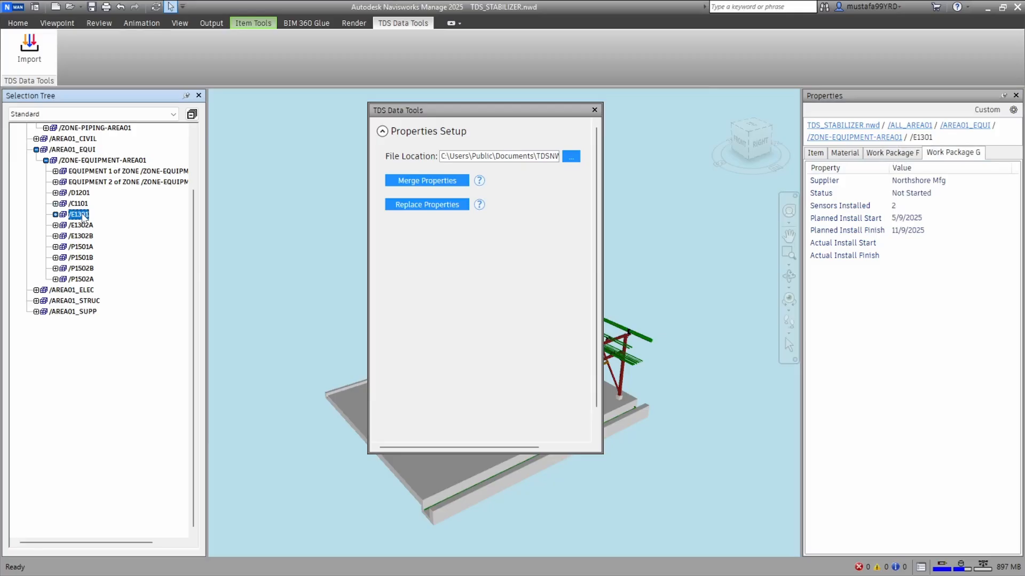
Switch to the Properties Append workbook in Excel and review the categories on its Equipment Update sheet
key("alt+Tab")
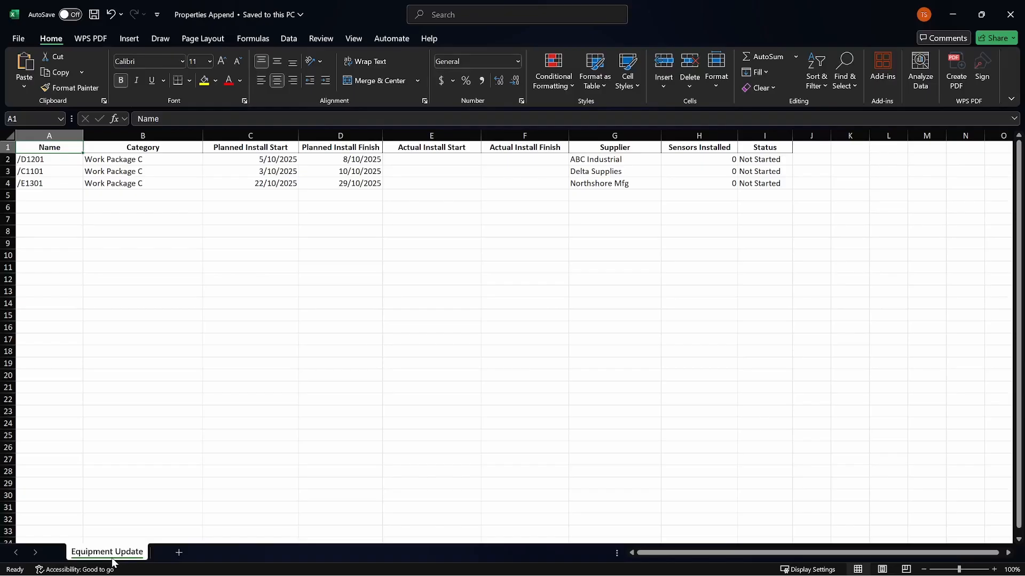
left_click_drag(142, 148, 174, 185)
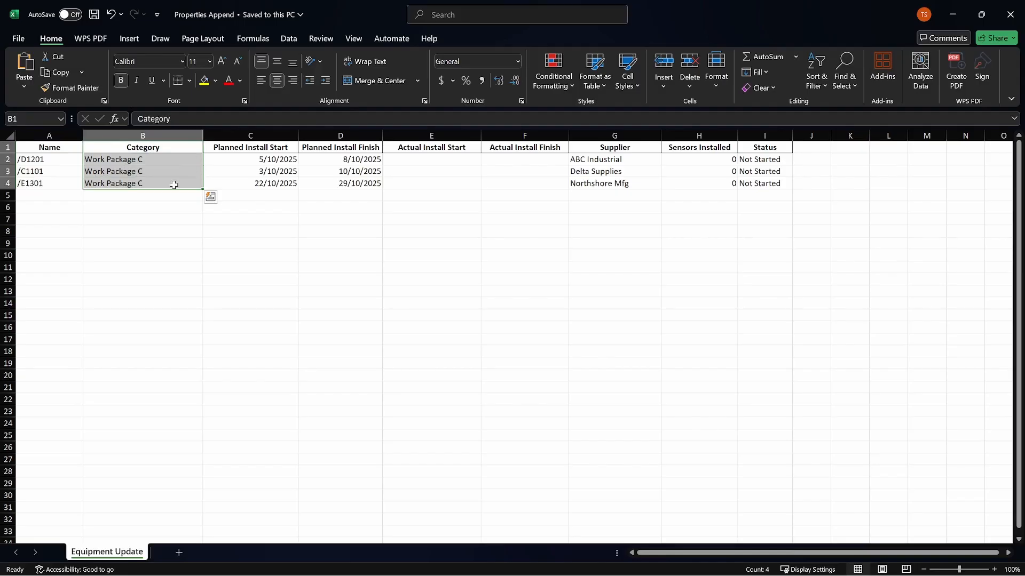
key("ctrl+Home")
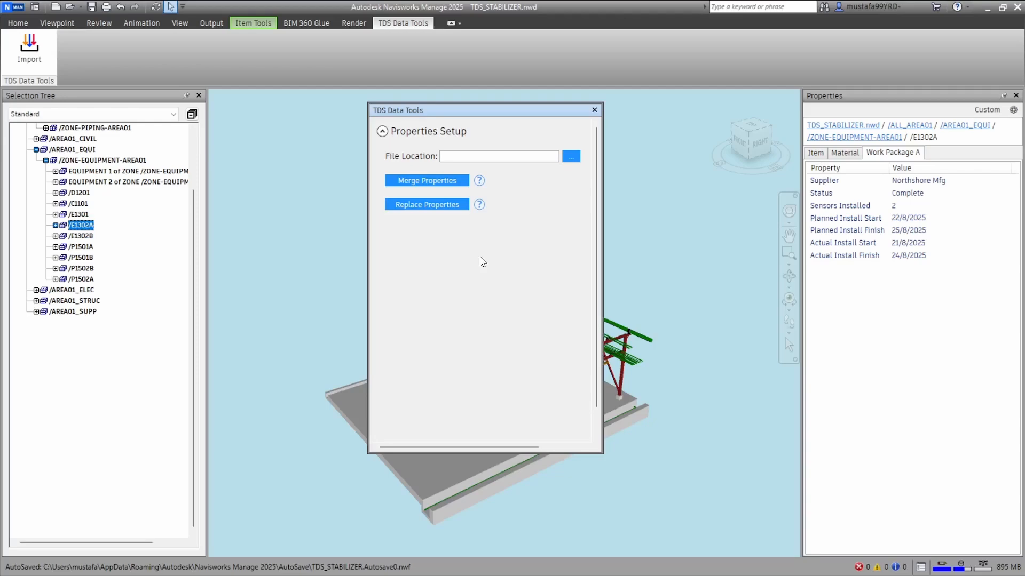
Load the Properties Append Excel file in TDS Data Tools and import it into the Navisworks model with Merge Properties
left_click(572, 157)
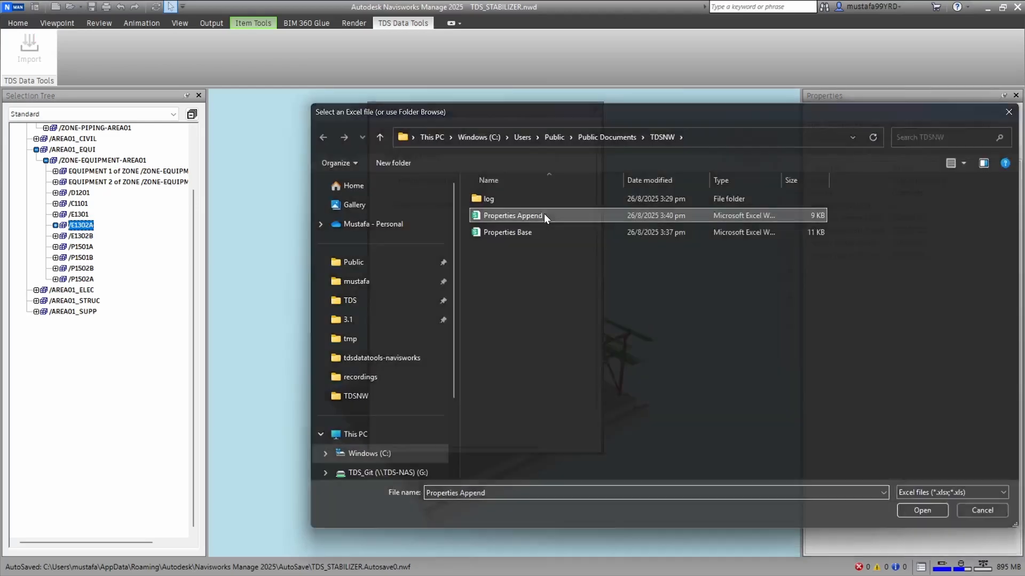
double_click(544, 216)
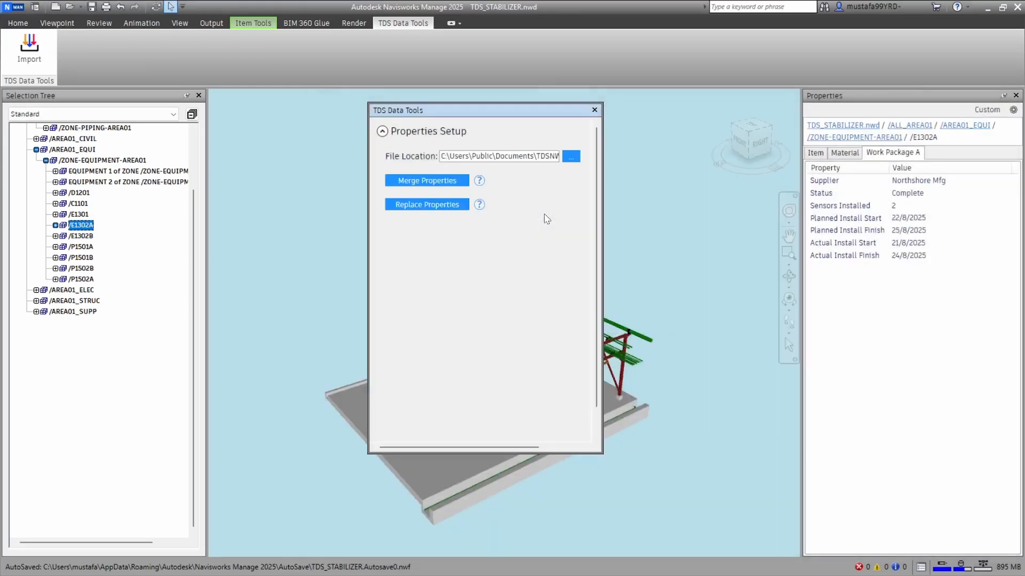
left_click(447, 181)
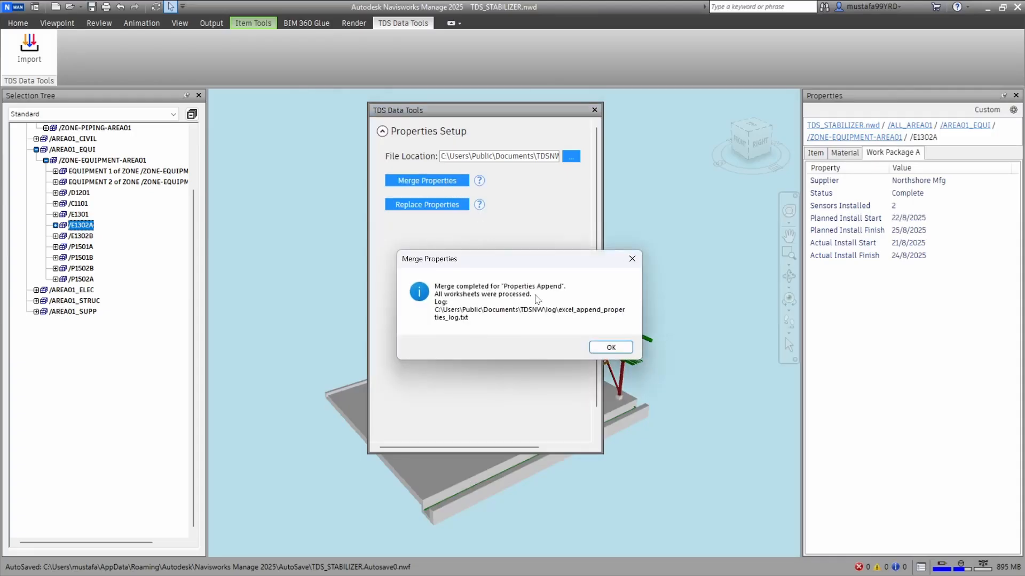
left_click(611, 347)
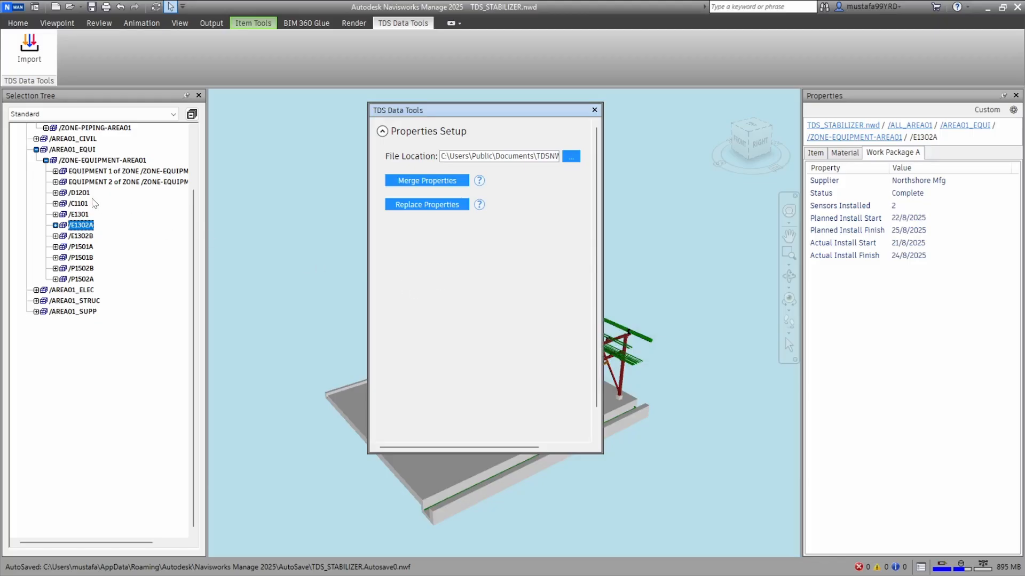
Check the merged Work Package C properties of equipment /D1201, /C1101 and /E1301
left_click(78, 194)
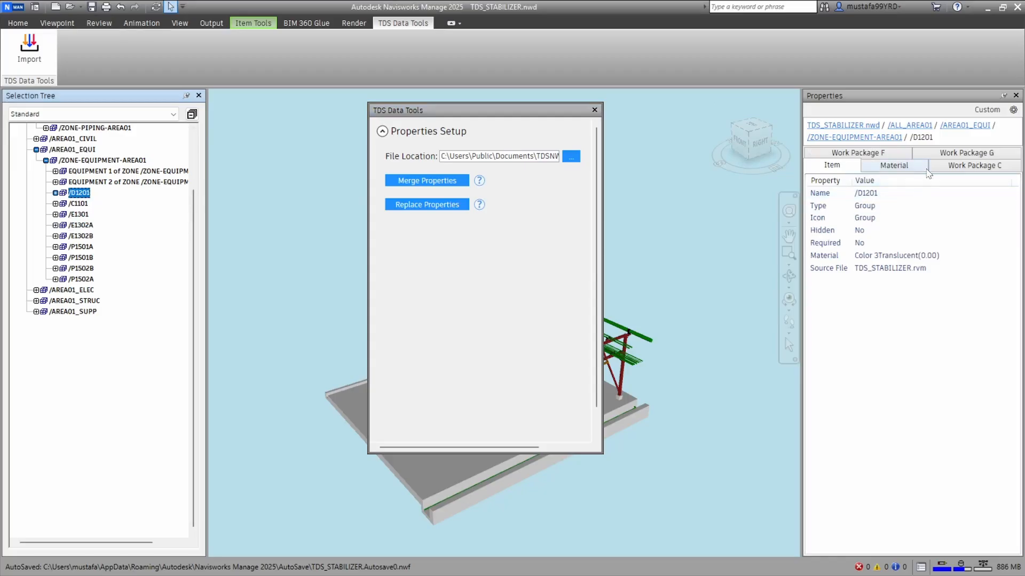
left_click(987, 166)
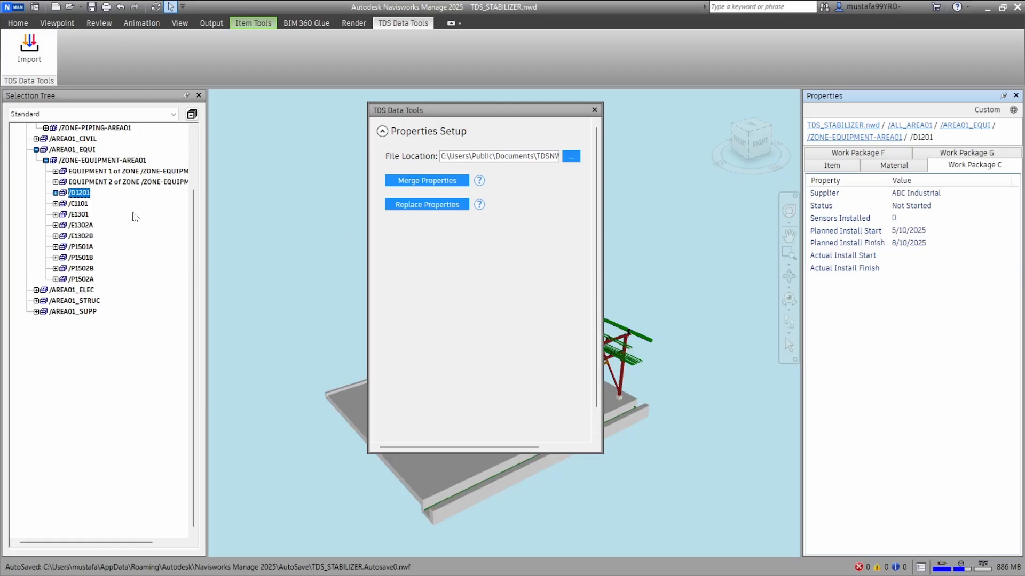
left_click(78, 204)
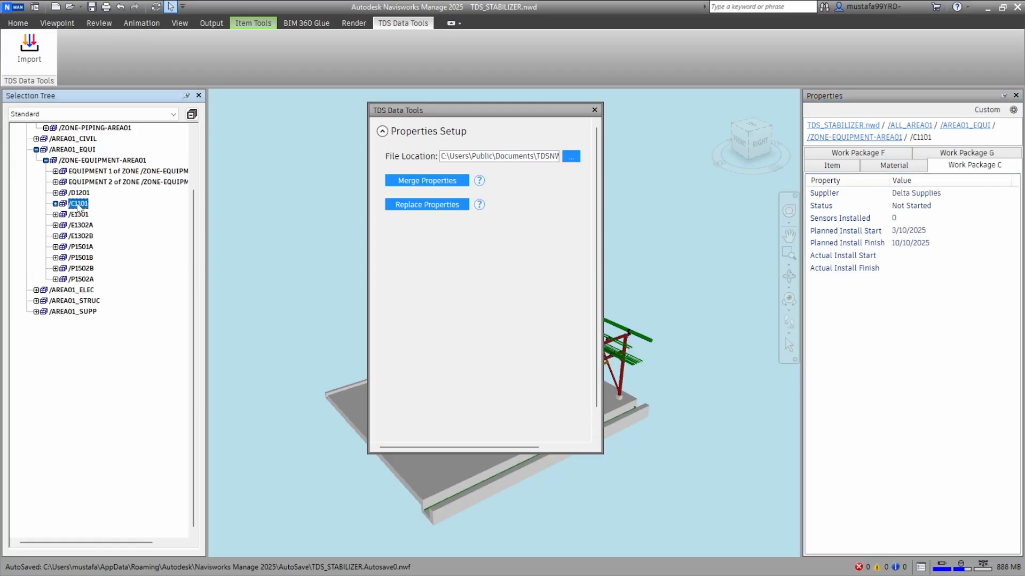
left_click(79, 215)
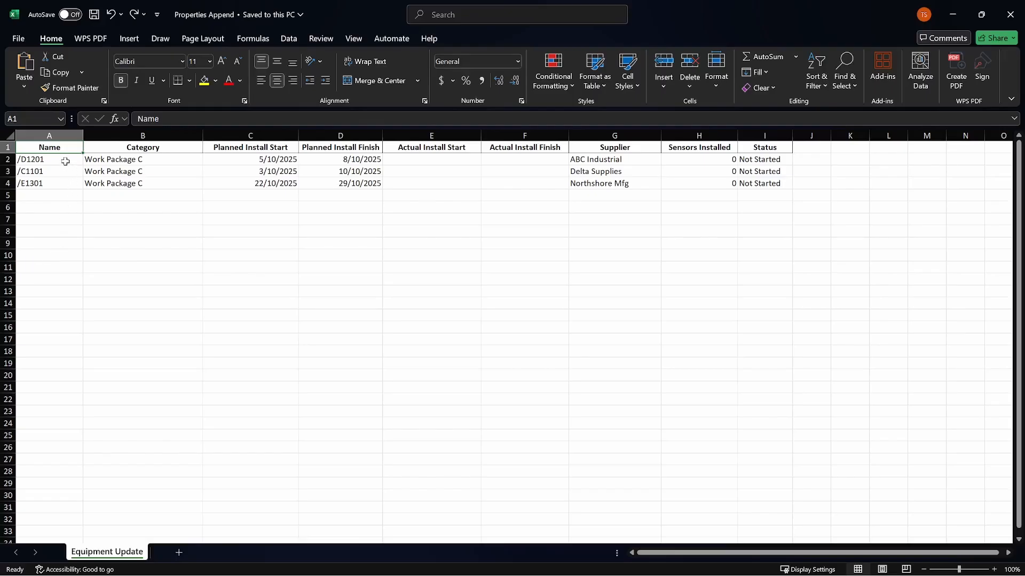
In the Properties Append workbook in Excel, set the Status of /D1201, /C1101 and /E1301 to Abandoned
left_click_drag(66, 160, 66, 181)
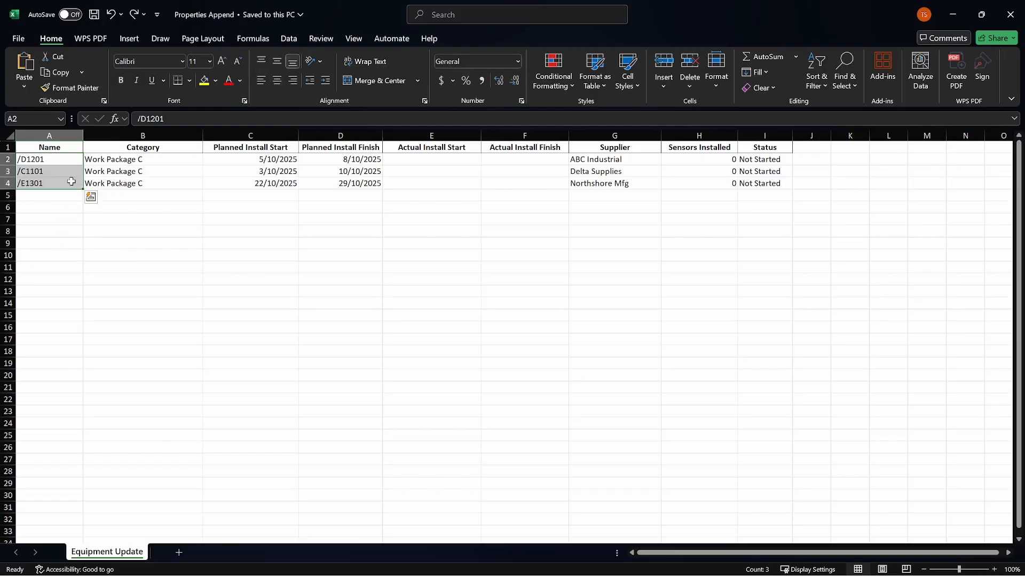
left_click(69, 196)
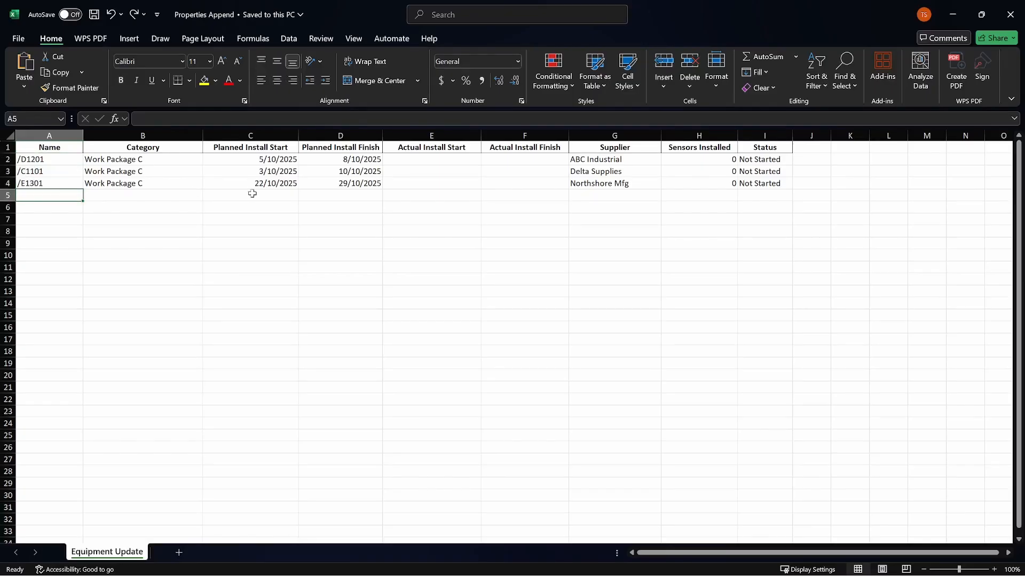
left_click(780, 160)
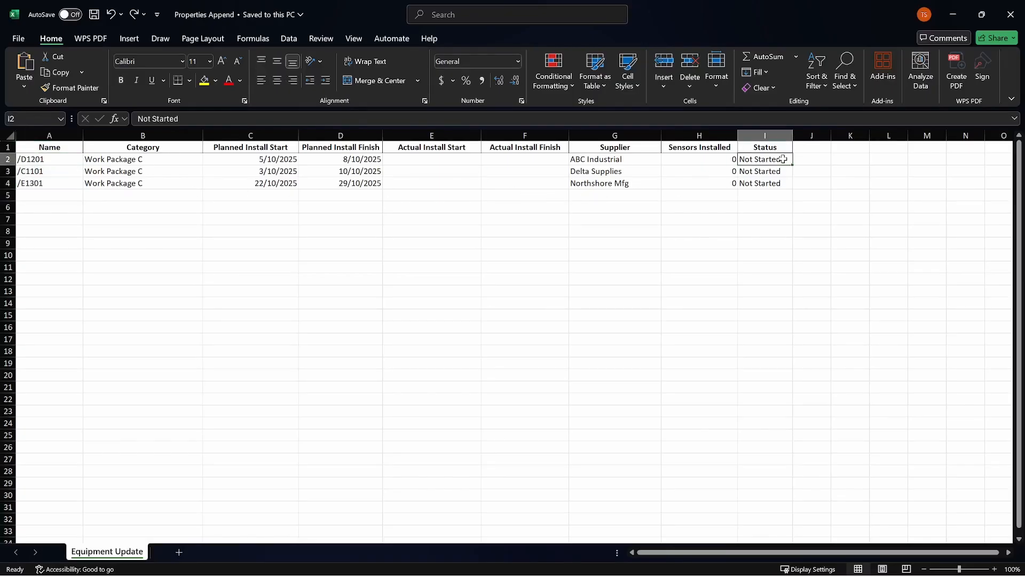
type("Abandoned")
left_click(783, 172)
type("Abandoned")
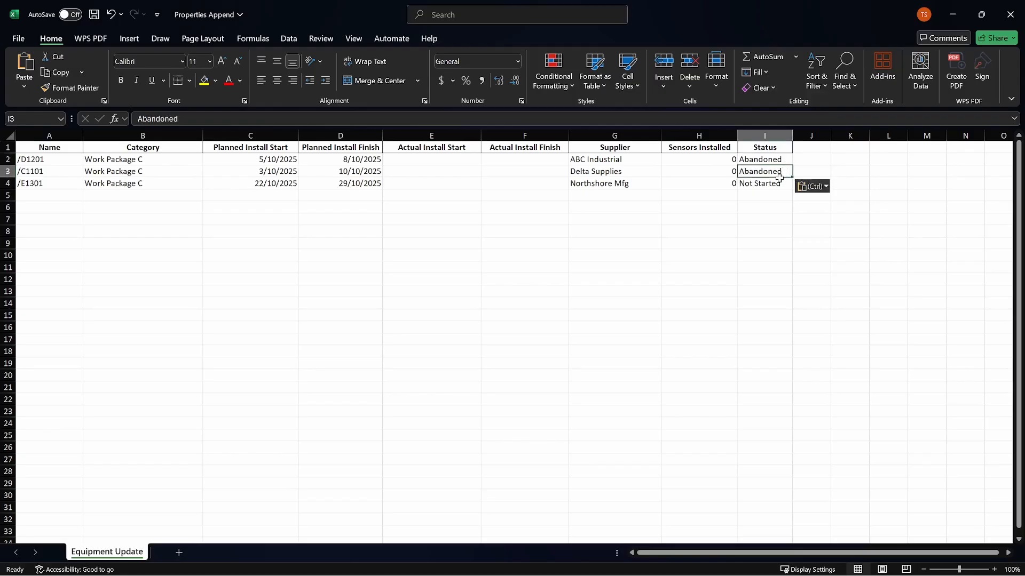
left_click(780, 183)
type("Abandoned")
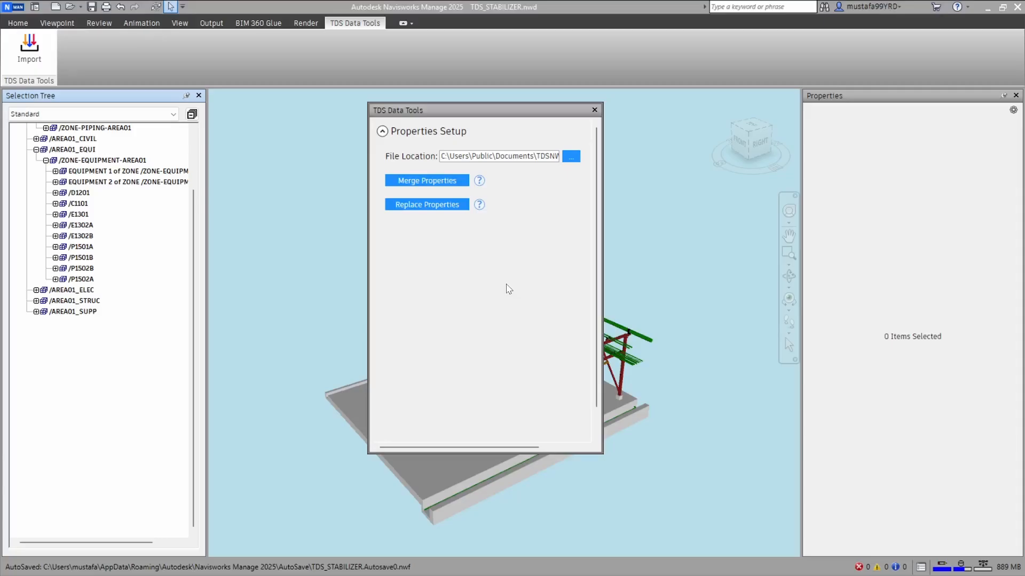
Reselect the edited Properties Append file in TDS Data Tools and merge its properties into the Navisworks model again
left_click(571, 158)
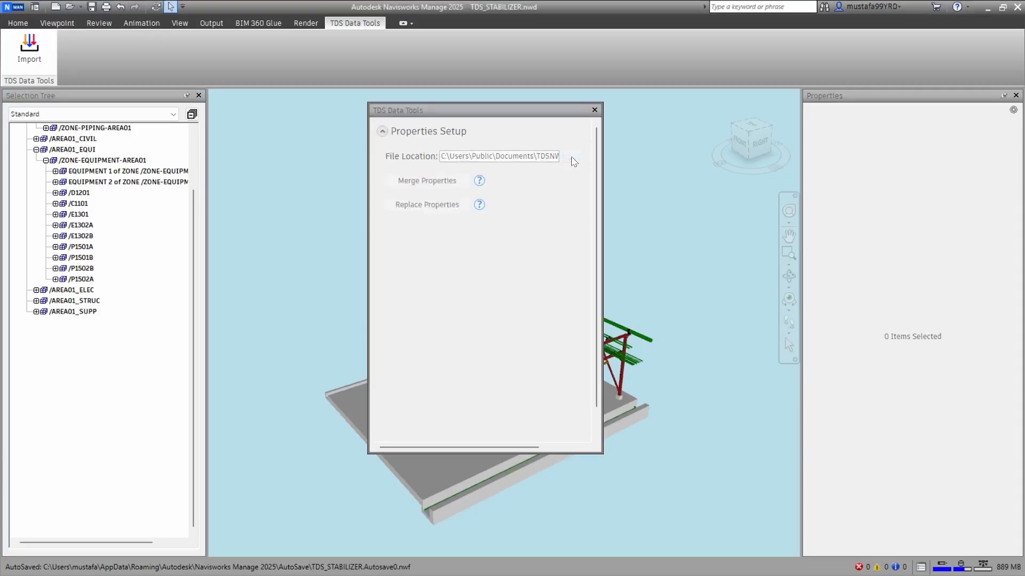
double_click(536, 211)
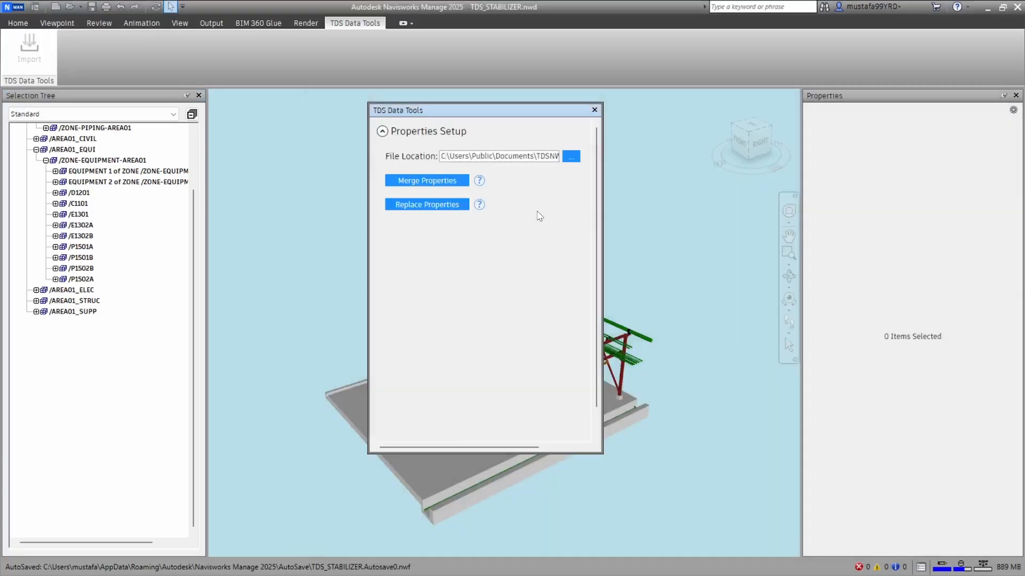
left_click(434, 181)
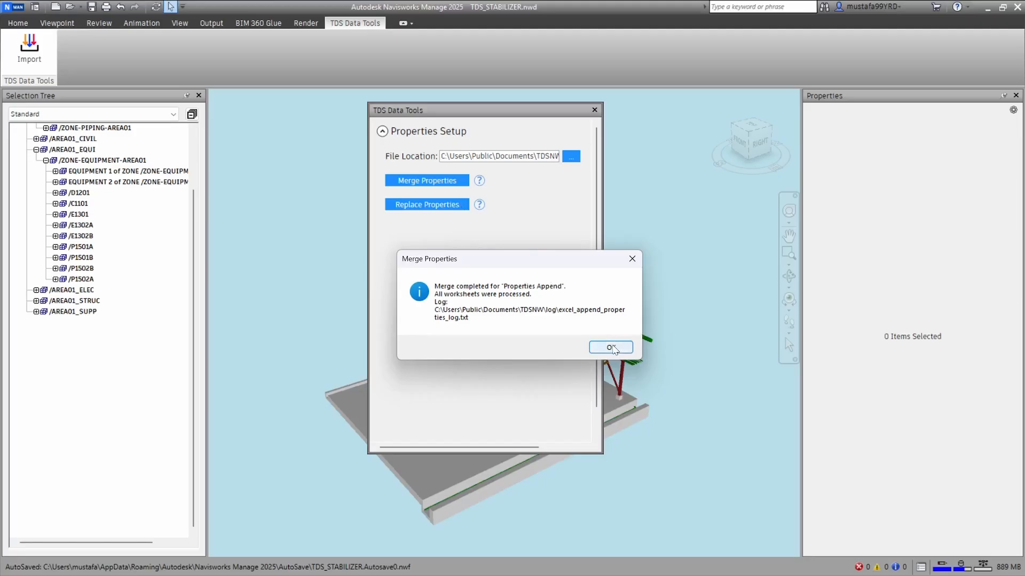
left_click(612, 348)
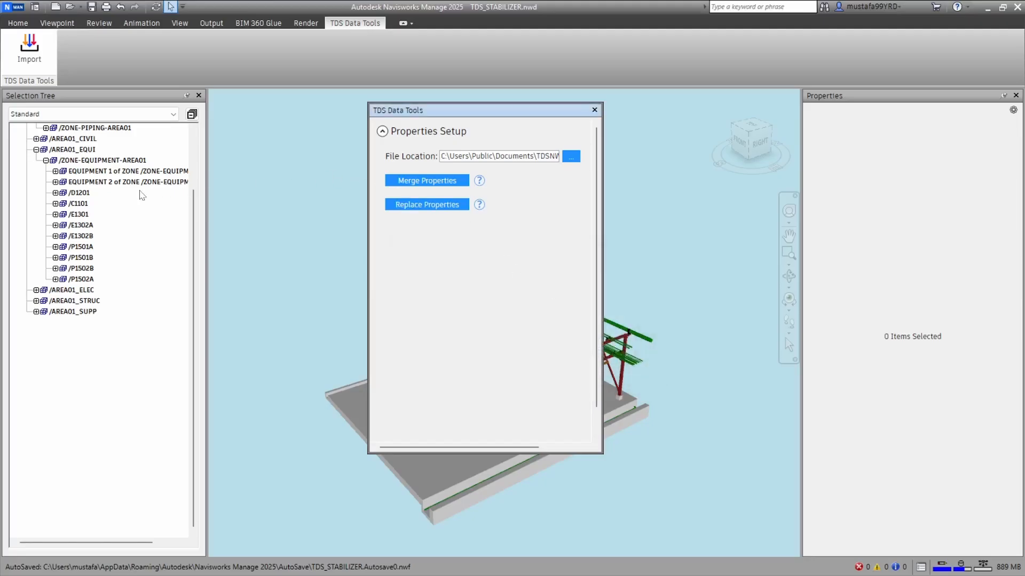
Check the updated Work Package C Status of equipment /D1201, /C1101 and /E1301
left_click(80, 193)
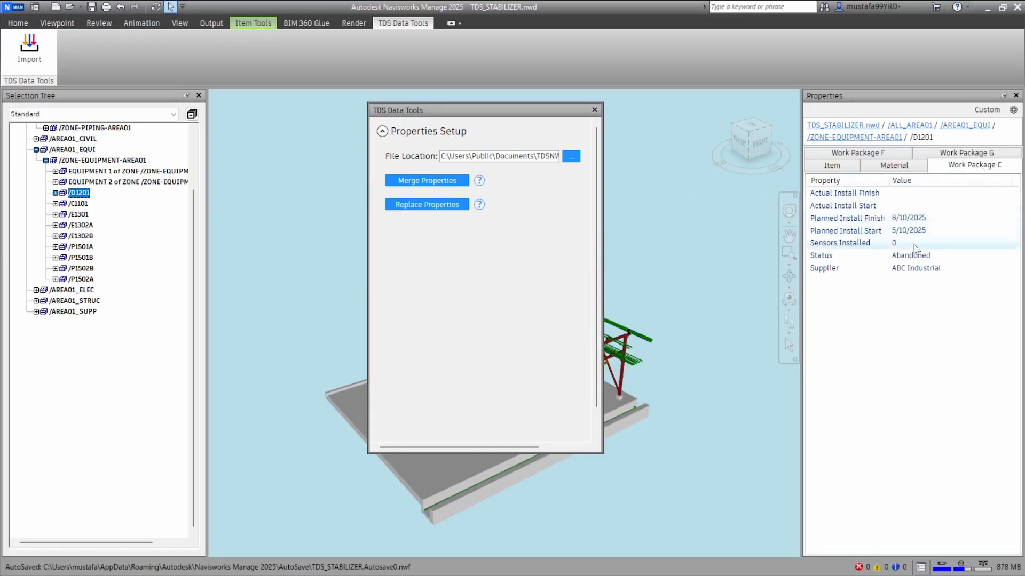
left_click(910, 258)
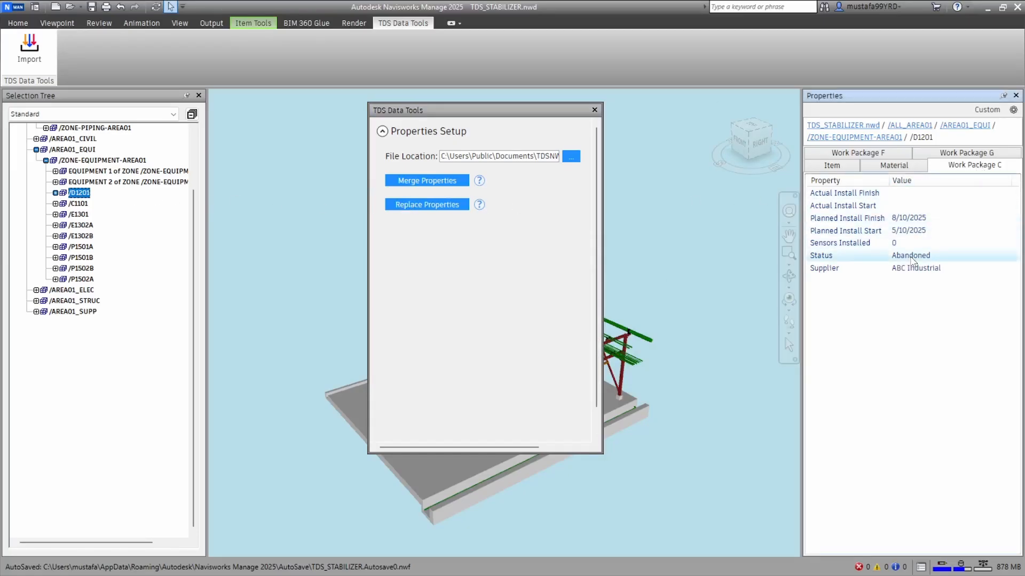
left_click(80, 195)
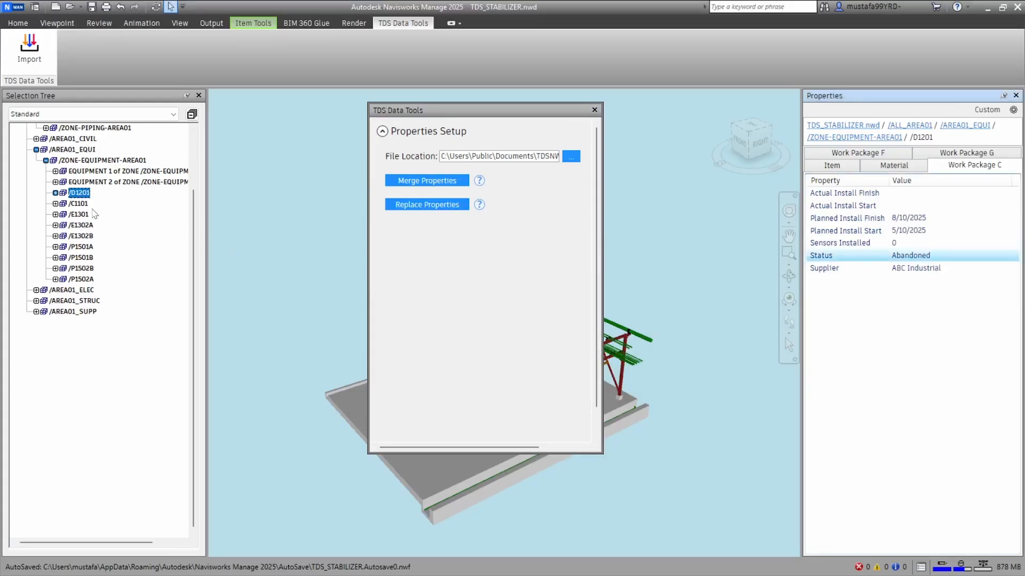
left_click(79, 204)
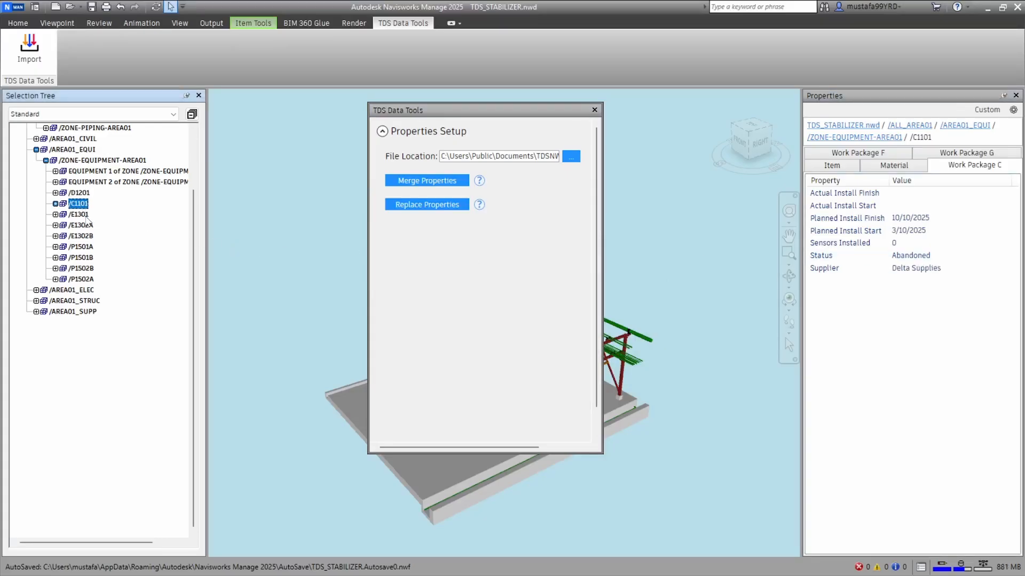
left_click(83, 216)
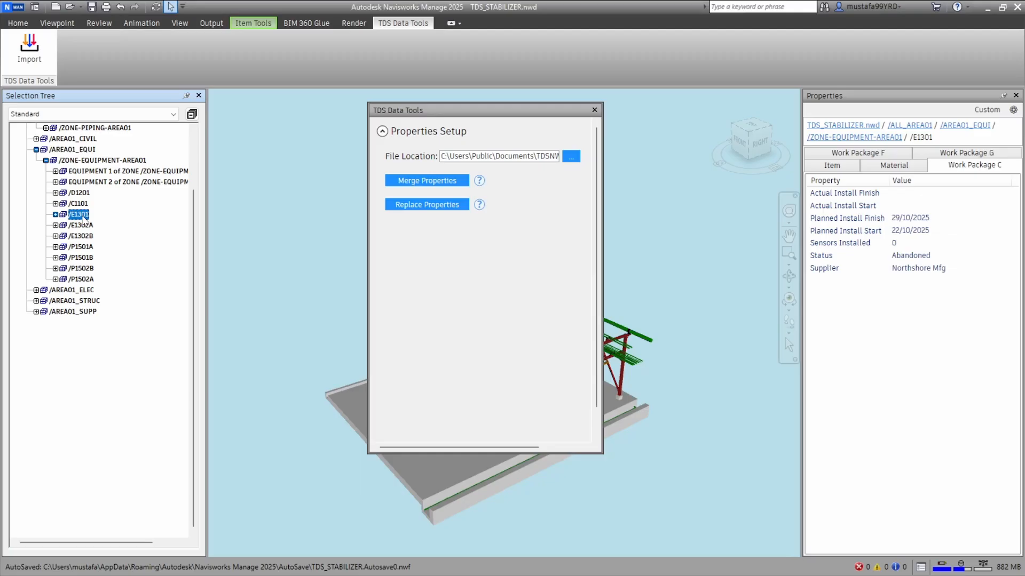